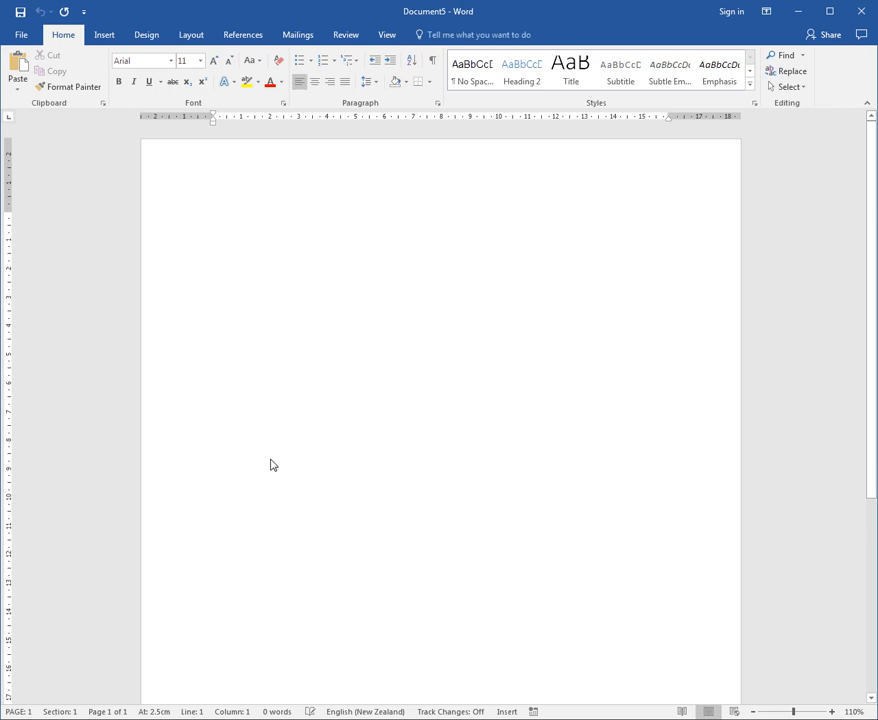
Tick Developer under Customize Ribbon in Word Options and switch to the Developer tab.
{"action": "left_click", "coordinate": [21, 35]}
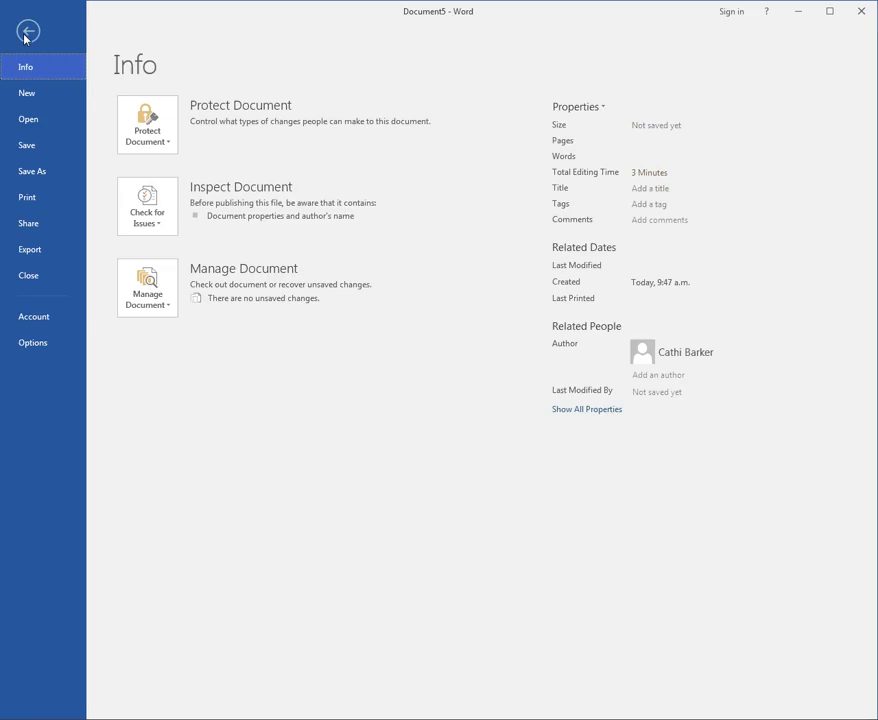
{"action": "left_click", "coordinate": [36, 343]}
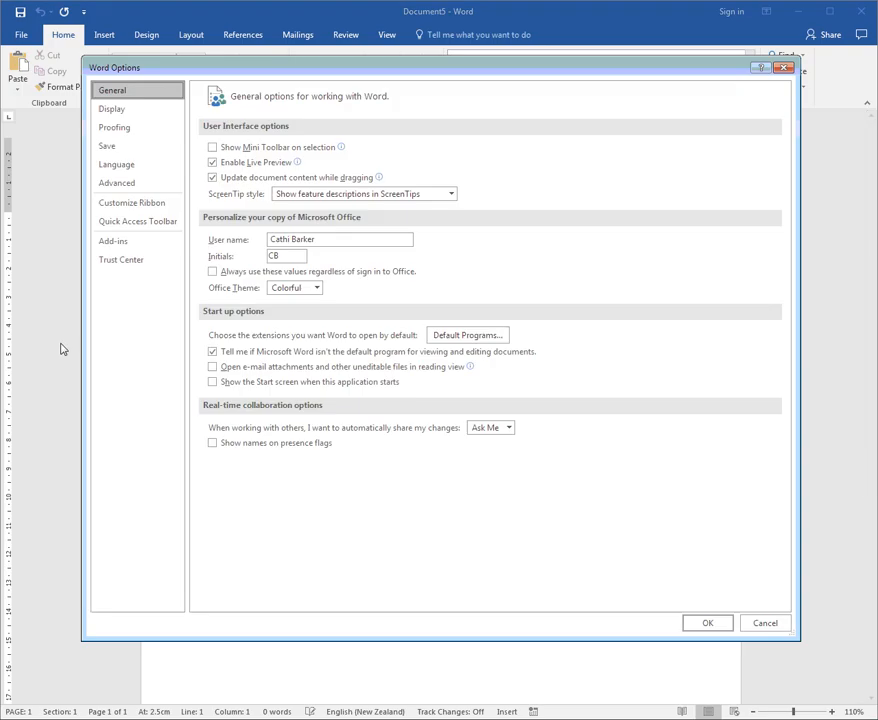
{"action": "left_click", "coordinate": [131, 206]}
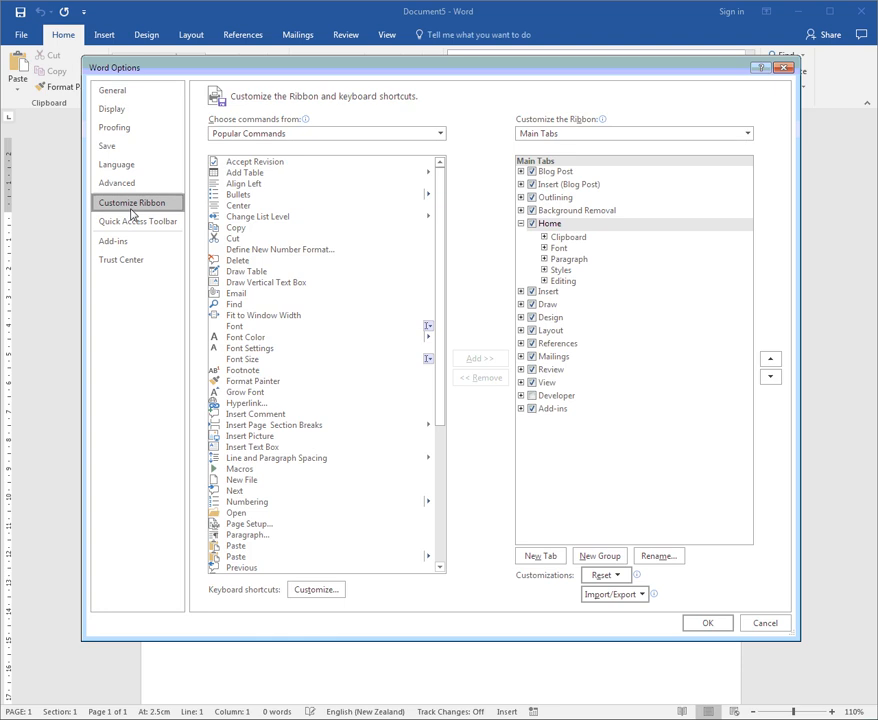
{"action": "left_click", "coordinate": [532, 398]}
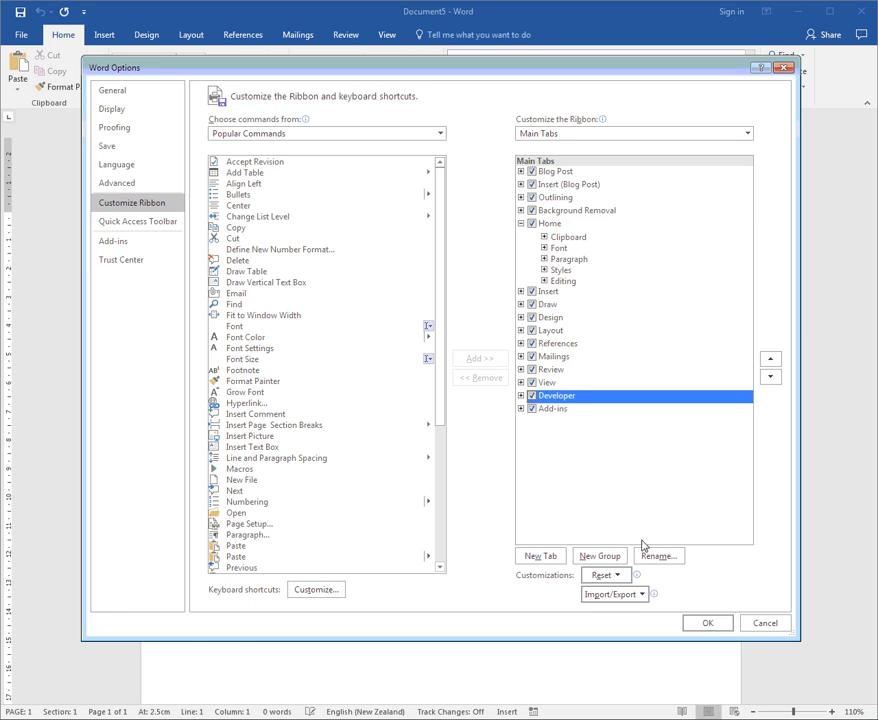
{"action": "left_click", "coordinate": [705, 624]}
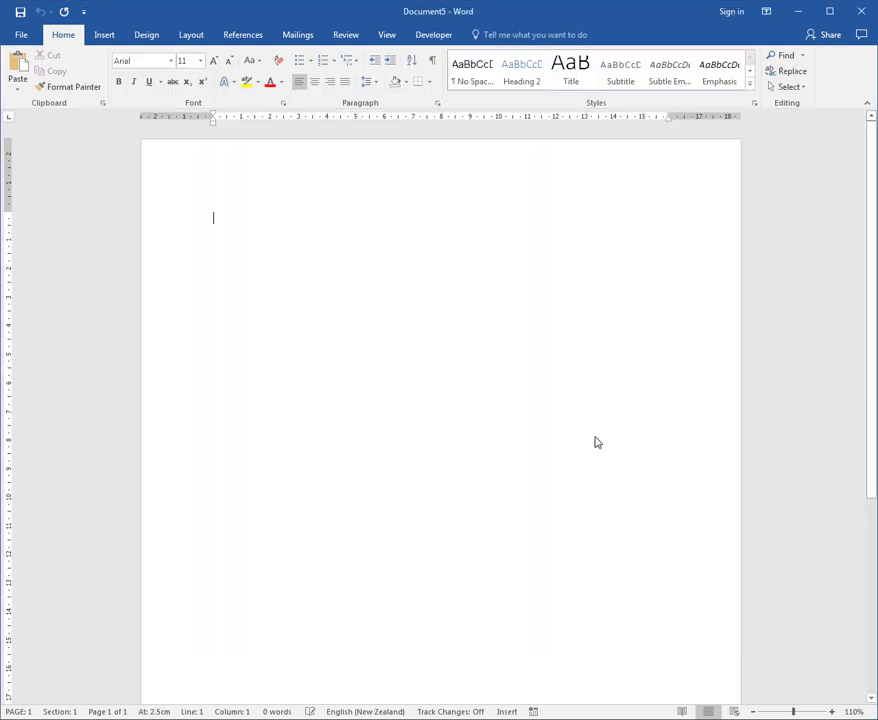
{"action": "left_click", "coordinate": [436, 40]}
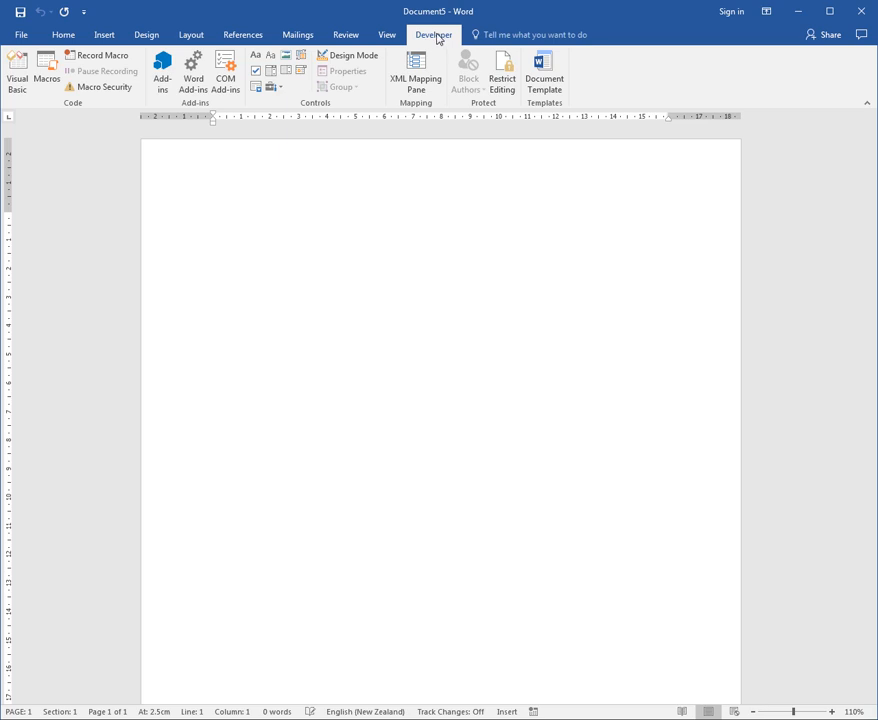
Set Macro Security to Enable all macros.
{"action": "left_click", "coordinate": [118, 93]}
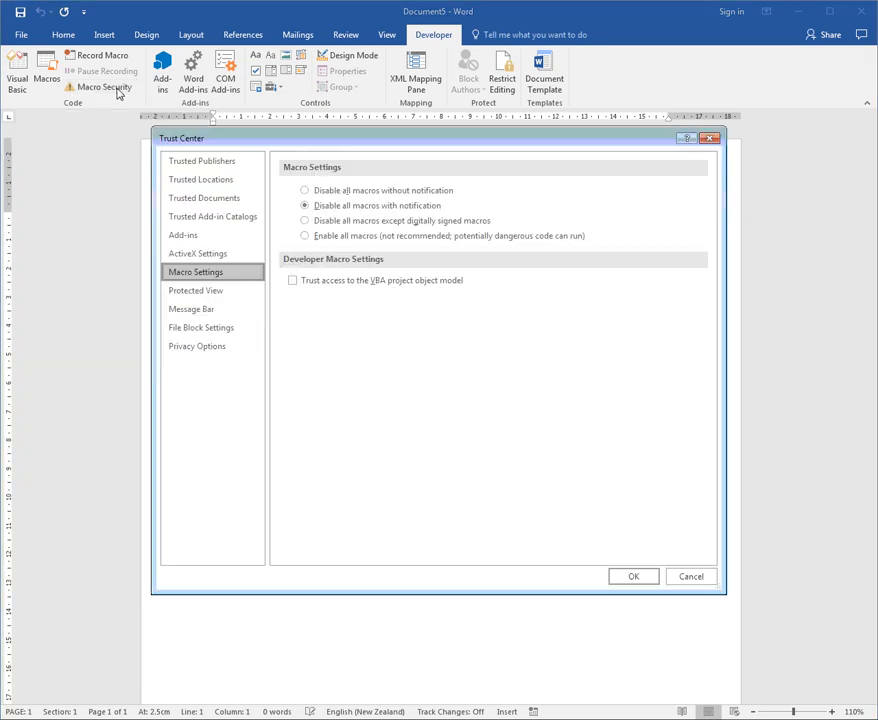
{"action": "left_click", "coordinate": [304, 237]}
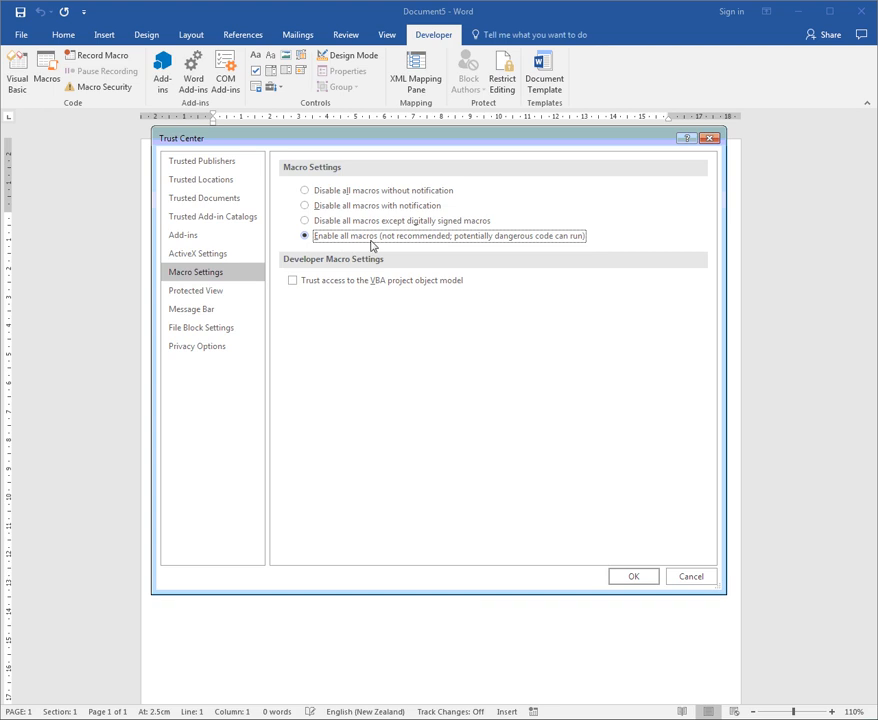
{"action": "left_click", "coordinate": [637, 578]}
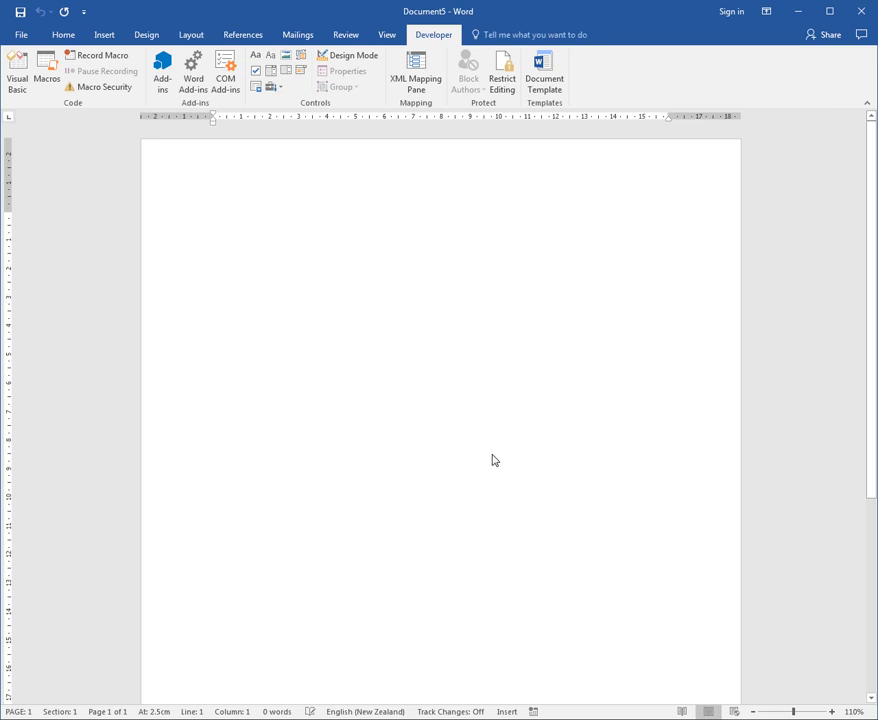
Save the document to the Desktop as Macros.docm, a Word Macro-Enabled Document.
{"action": "key", "text": "F12"}
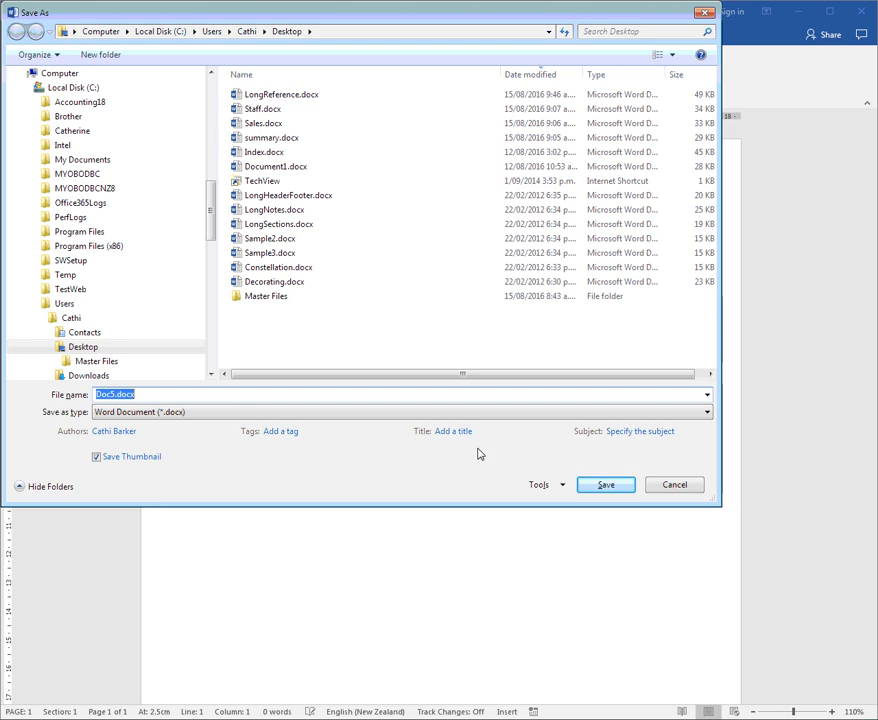
{"action": "type", "text": "Macros"}
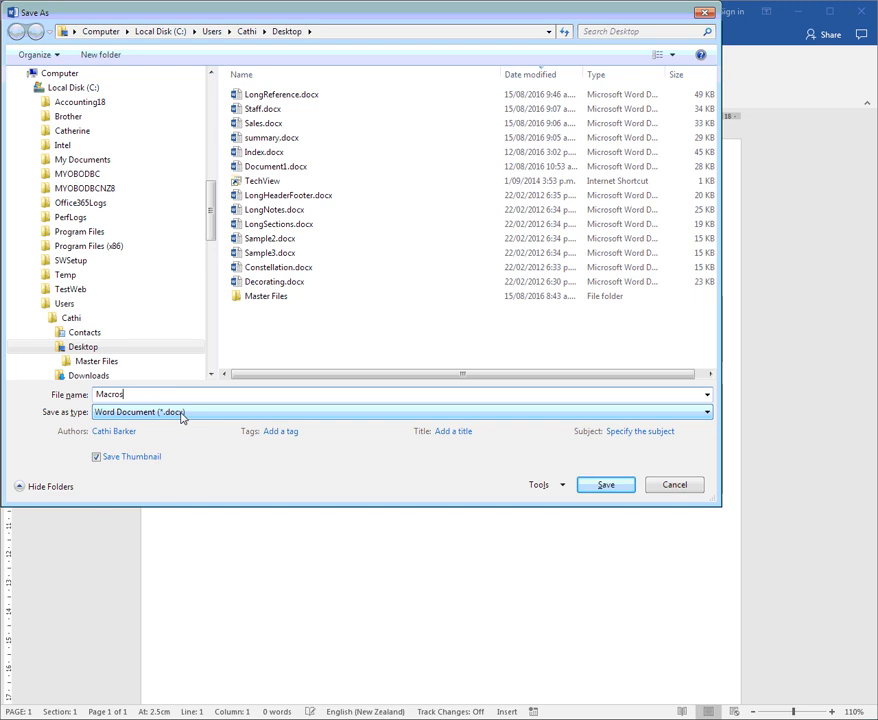
{"action": "left_click", "coordinate": [145, 414]}
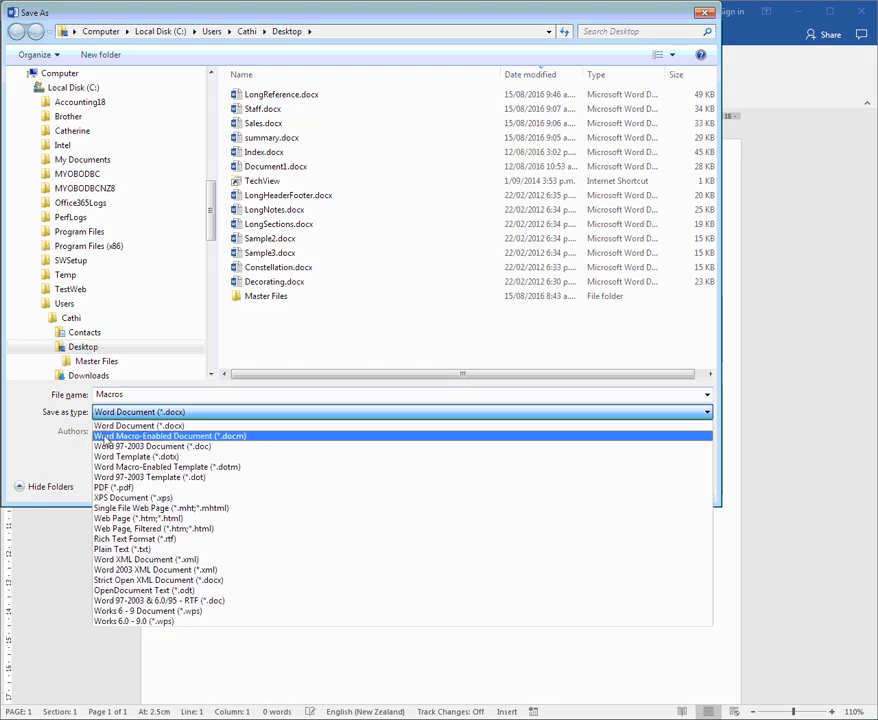
{"action": "left_click", "coordinate": [241, 441]}
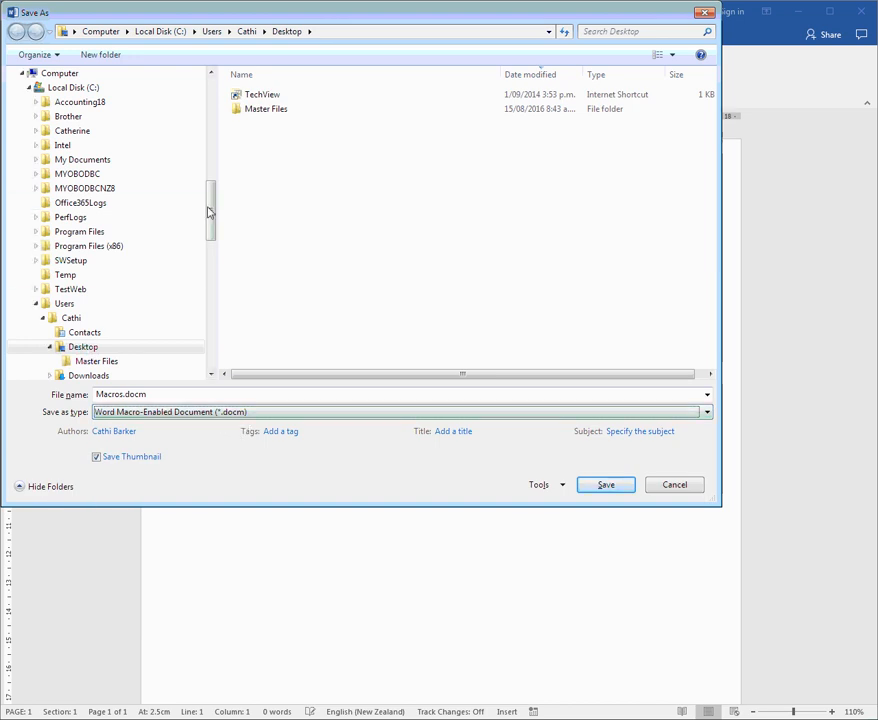
{"action": "left_click_drag", "start_coordinate": [209, 211], "coordinate": [211, 100]}
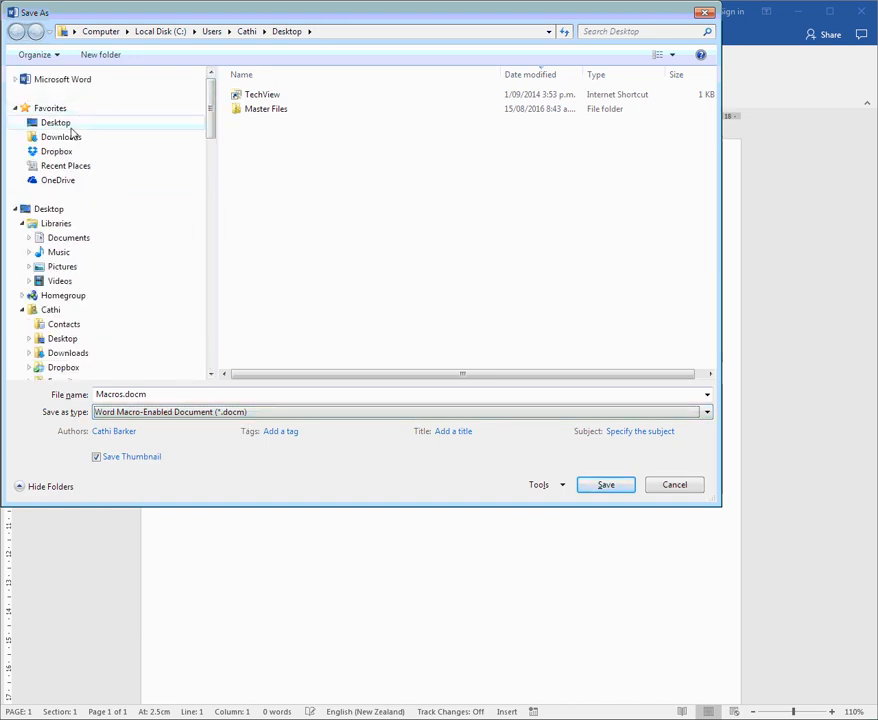
{"action": "left_click", "coordinate": [71, 129]}
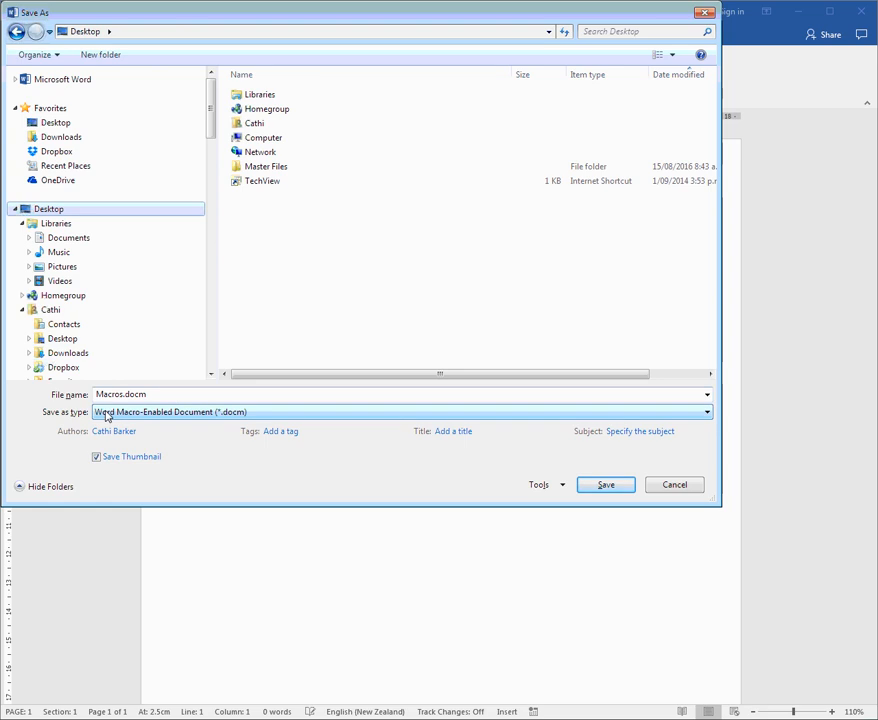
{"action": "left_click", "coordinate": [141, 399]}
{"action": "left_click", "coordinate": [606, 486]}
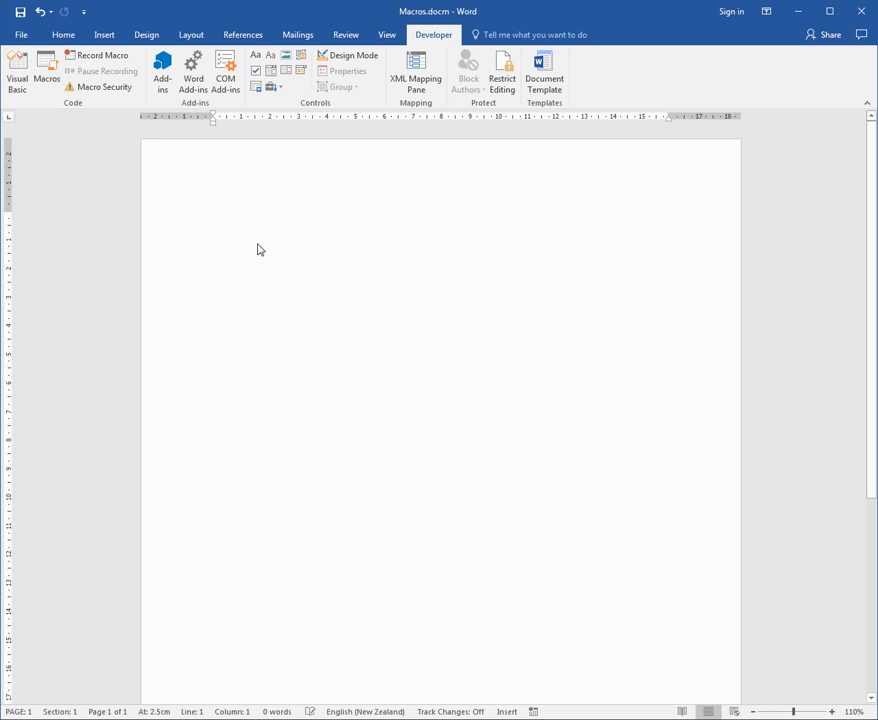
Begin recording a macro named MyAddress, stored in Macros.docm (document).
{"action": "left_click", "coordinate": [111, 57]}
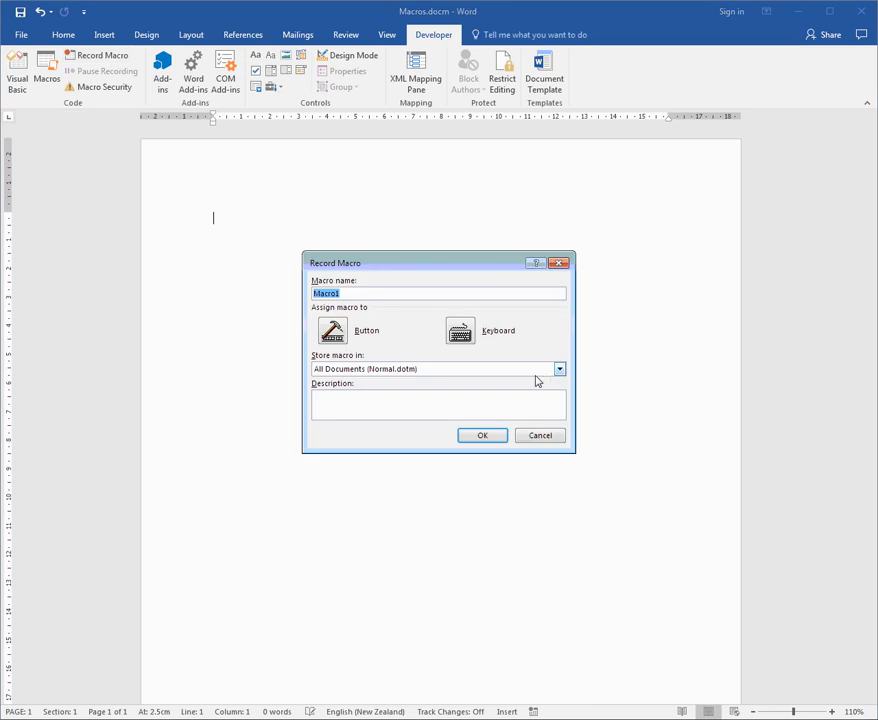
{"action": "type", "text": "MyAddress"}
{"action": "left_click", "coordinate": [406, 370]}
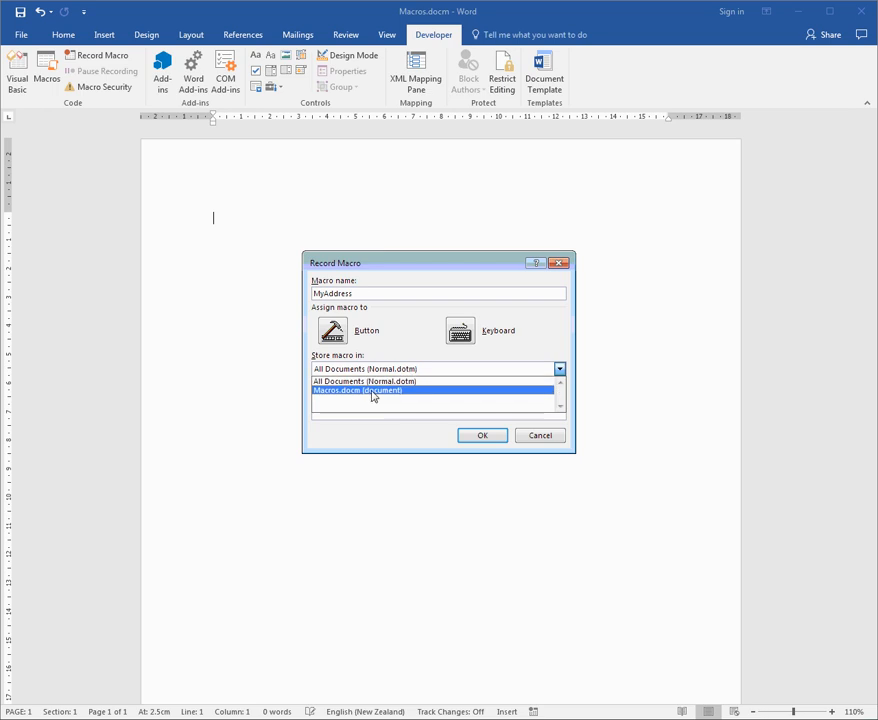
{"action": "left_click", "coordinate": [370, 391]}
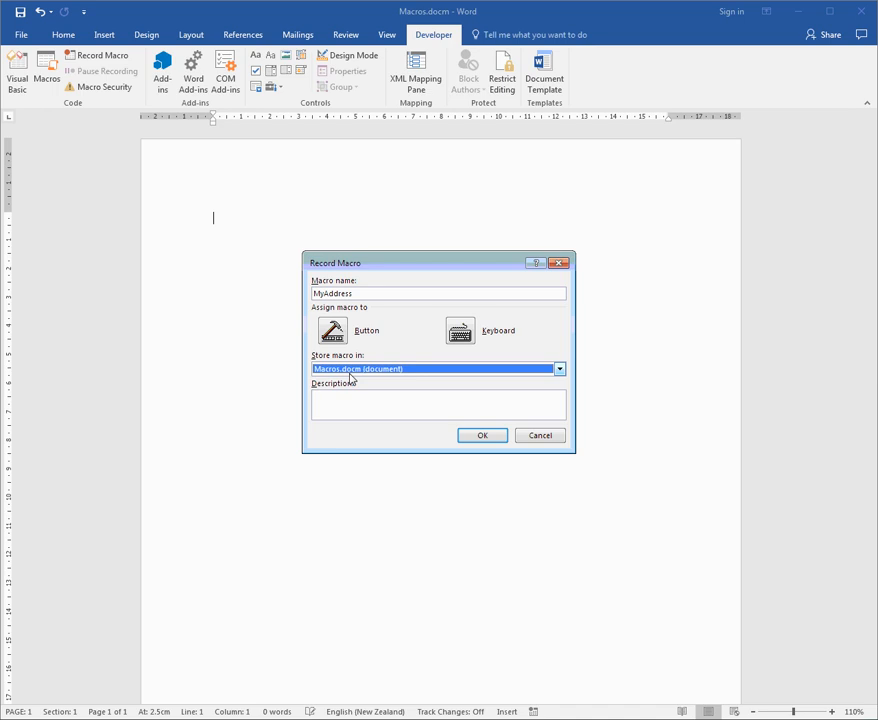
{"action": "left_click", "coordinate": [350, 372]}
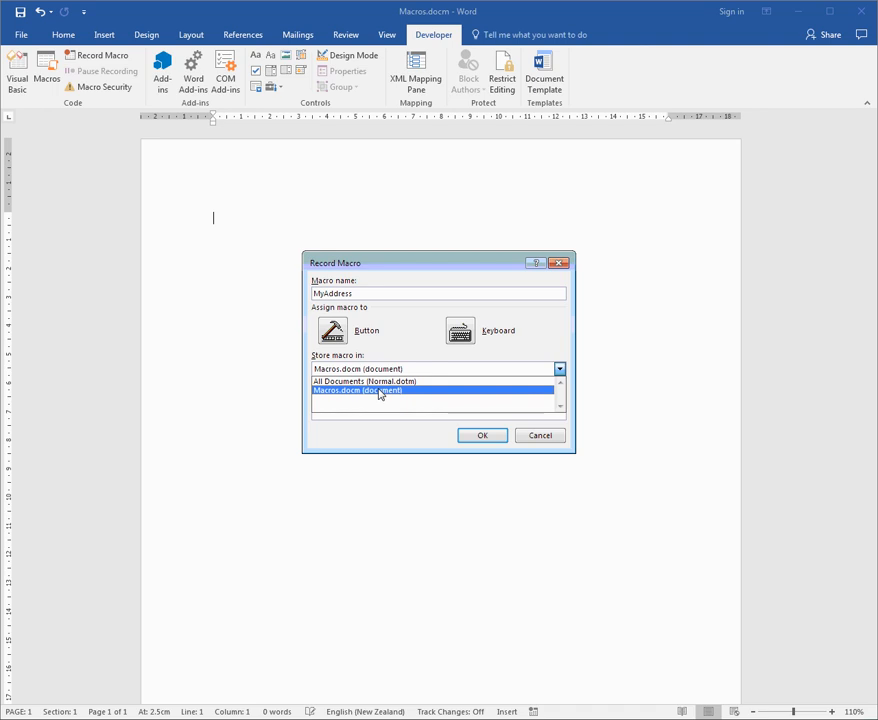
{"action": "left_click", "coordinate": [379, 393]}
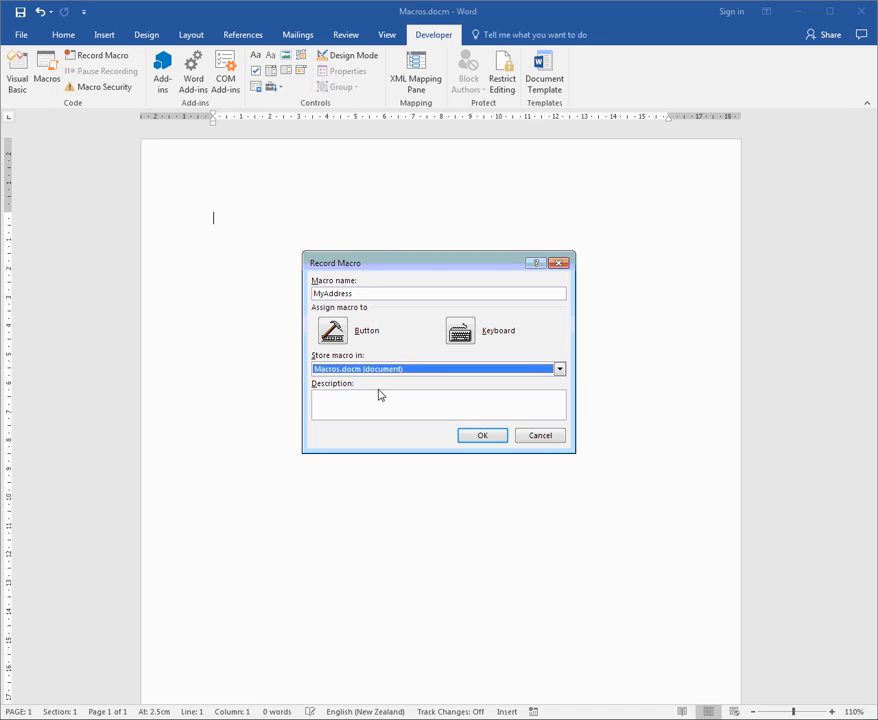
{"action": "left_click", "coordinate": [482, 435]}
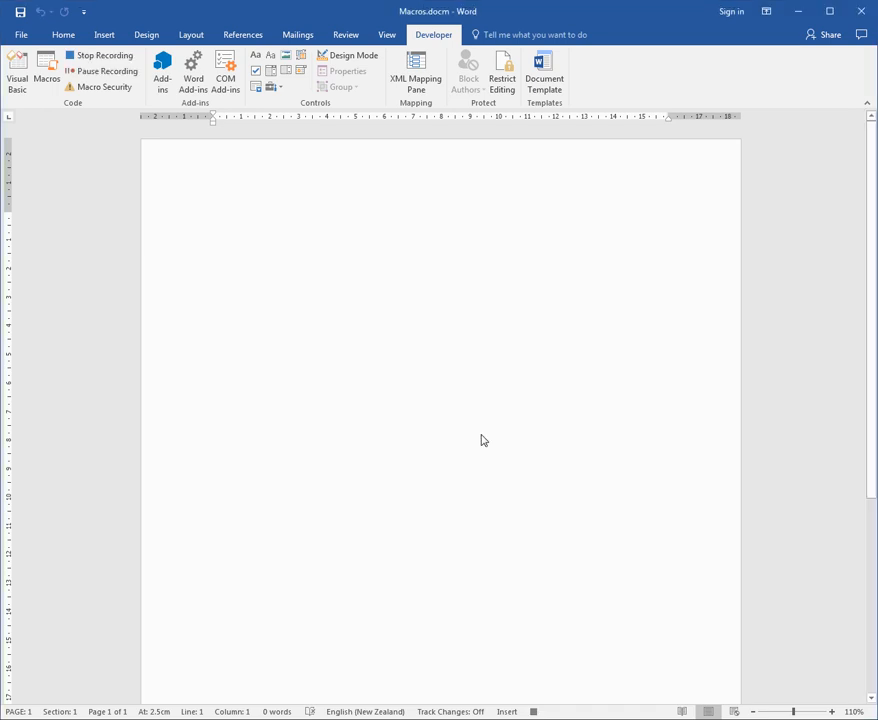
Type a four-line address: name, street, town, and NEW ZEALAND in capitals.
{"action": "type", "text": "Cathi Barker"}
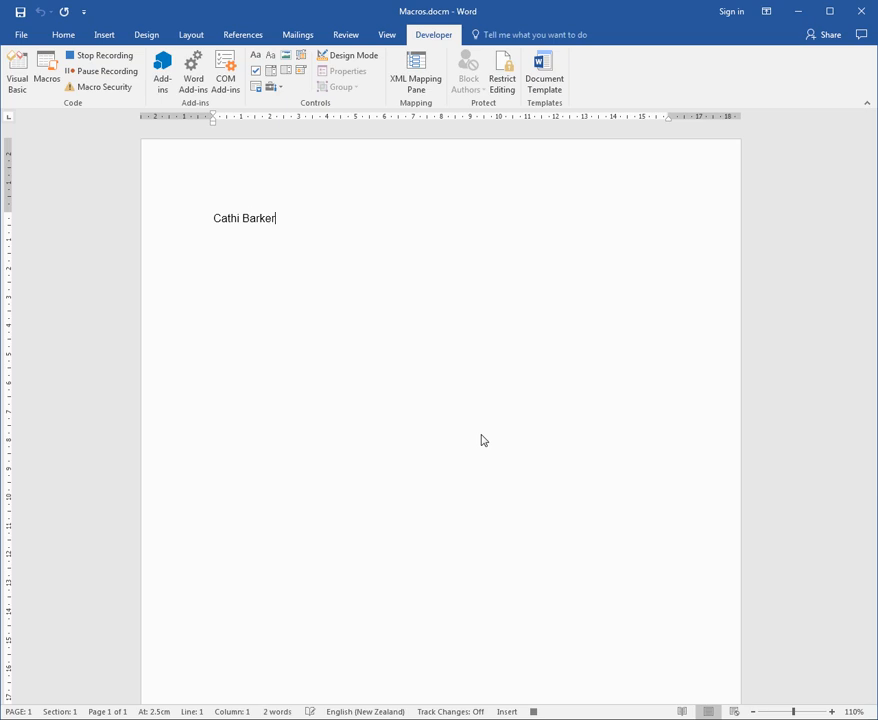
{"action": "key", "text": "Return"}
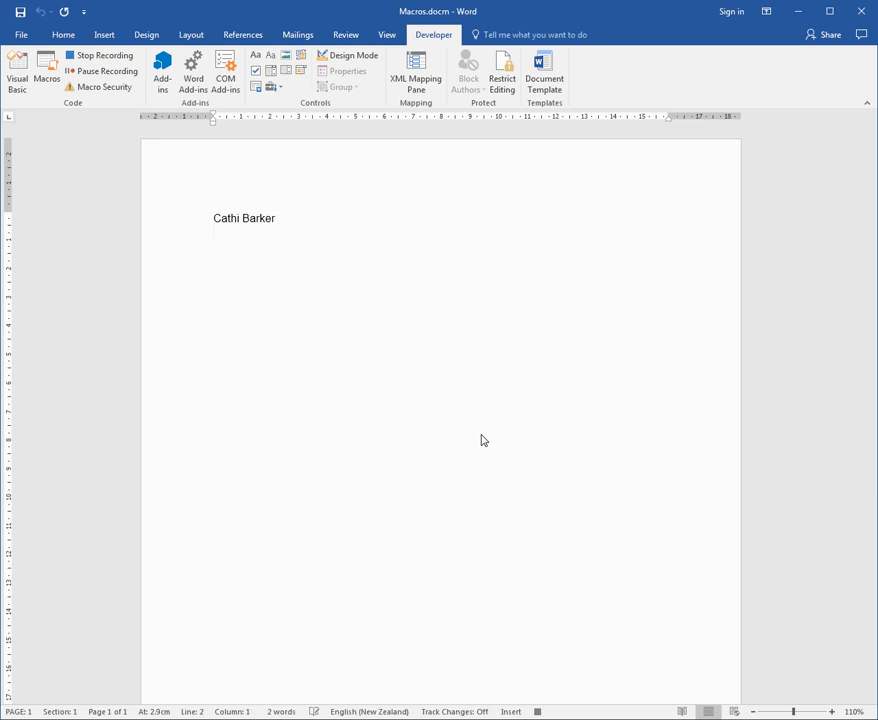
{"action": "type", "text": "Bushy park"}
{"action": "key", "text": "ctrl+shift+Left"}
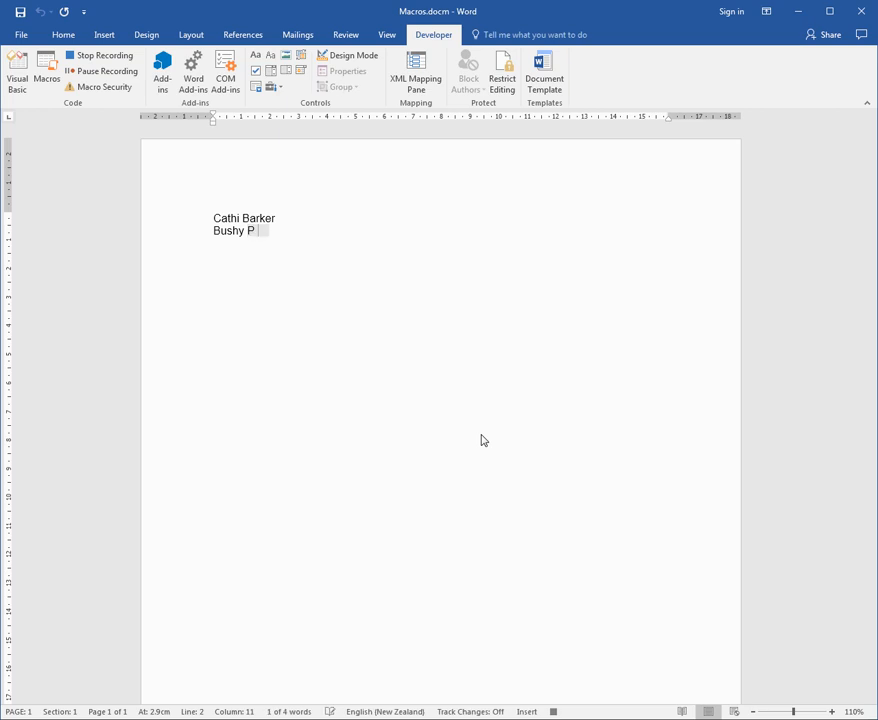
{"action": "type", "text": "Park"}
{"action": "key", "text": "Return"}
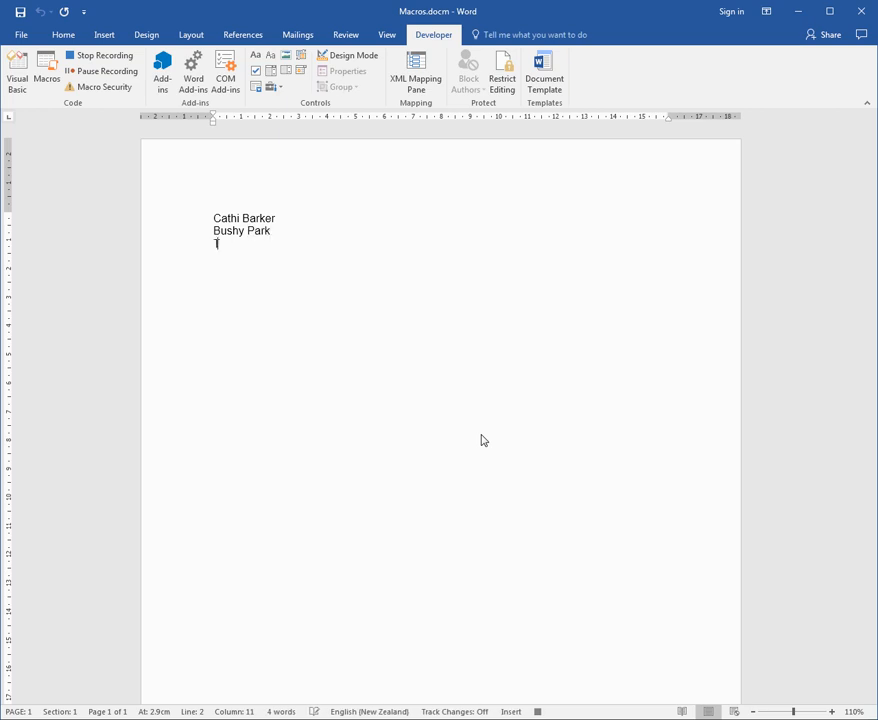
{"action": "type", "text": "Tauranga"}
{"action": "key", "text": "Return"}
{"action": "key", "text": "Caps_Lock"}
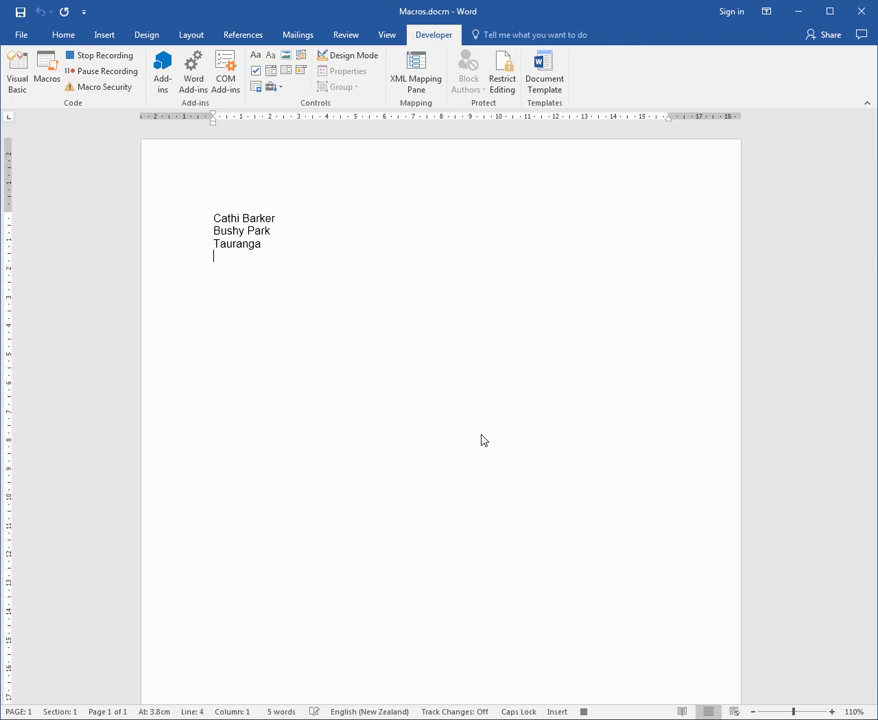
{"action": "type", "text": "NEW ZEALAND"}
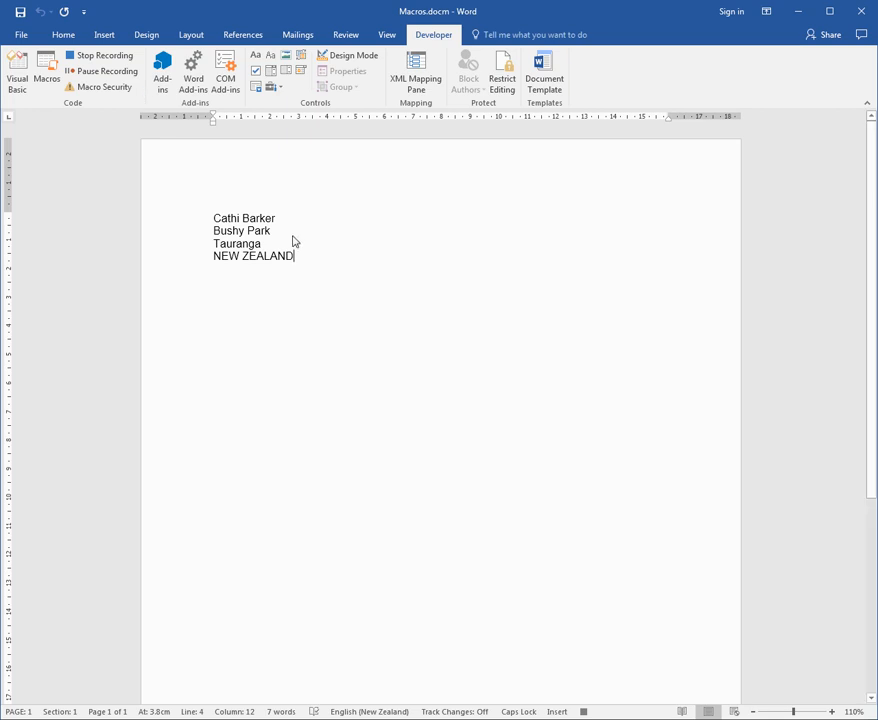
Make the name line bold and enlarge its font size.
{"action": "key", "text": "Up"}
{"action": "key", "text": "Up"}
{"action": "key", "text": "Up"}
{"action": "key", "text": "shift+Home"}
{"action": "key", "text": "ctrl+b"}
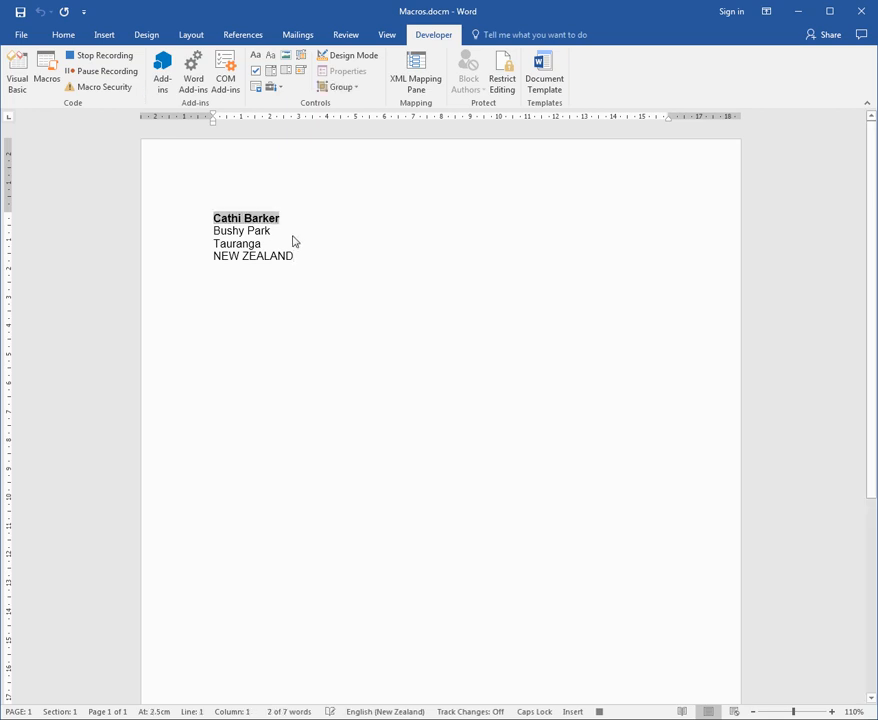
{"action": "key", "text": "ctrl+shift+period"}
{"action": "key", "text": "ctrl+shift+period"}
{"action": "key", "text": "ctrl+shift+period"}
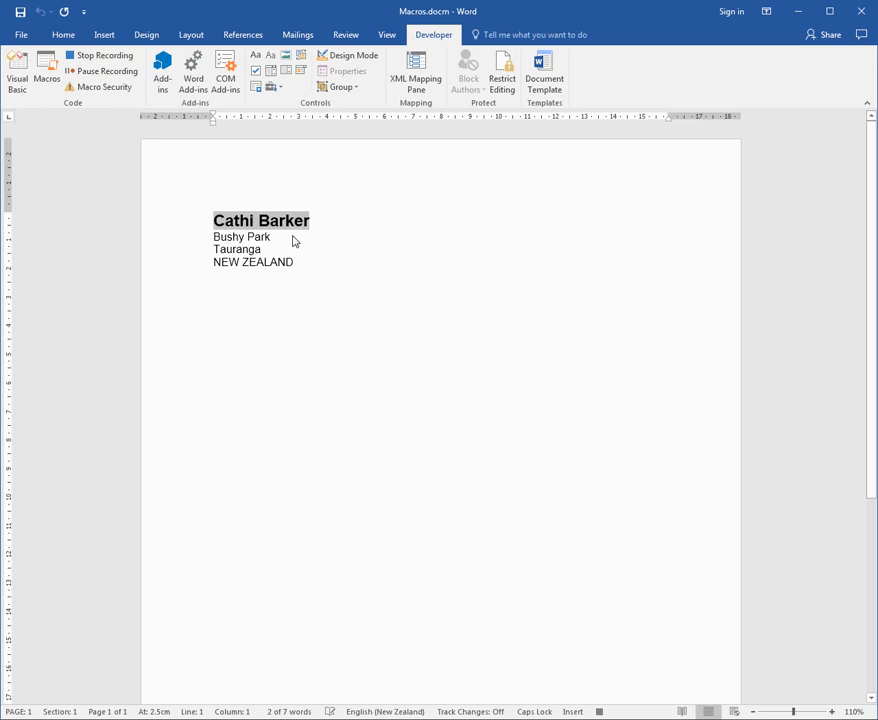
Centre all four lines, bold the NEW ZEALAND line, and stop recording.
{"action": "key", "text": "ctrl+a"}
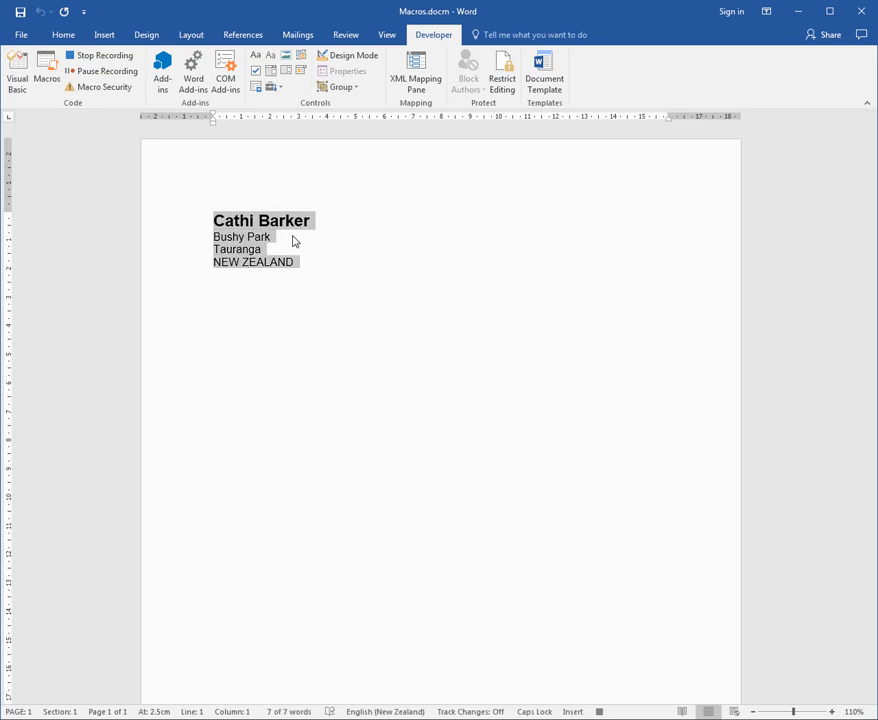
{"action": "key", "text": "ctrl+e"}
{"action": "key", "text": "ctrl+Home"}
{"action": "key", "text": "Down"}
{"action": "key", "text": "Down"}
{"action": "key", "text": "Down"}
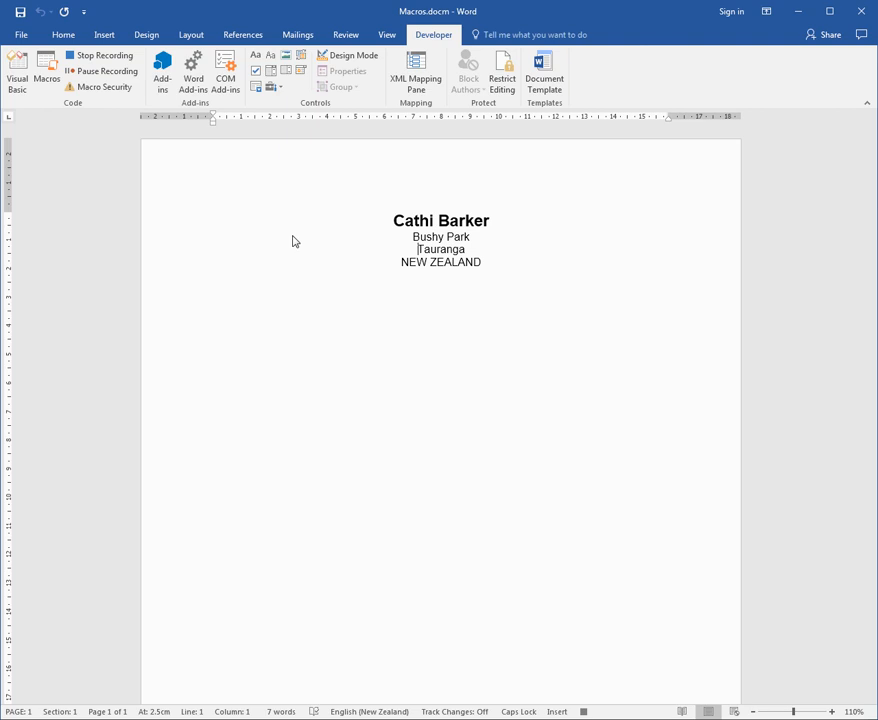
{"action": "key", "text": "shift+End"}
{"action": "key", "text": "ctrl+b"}
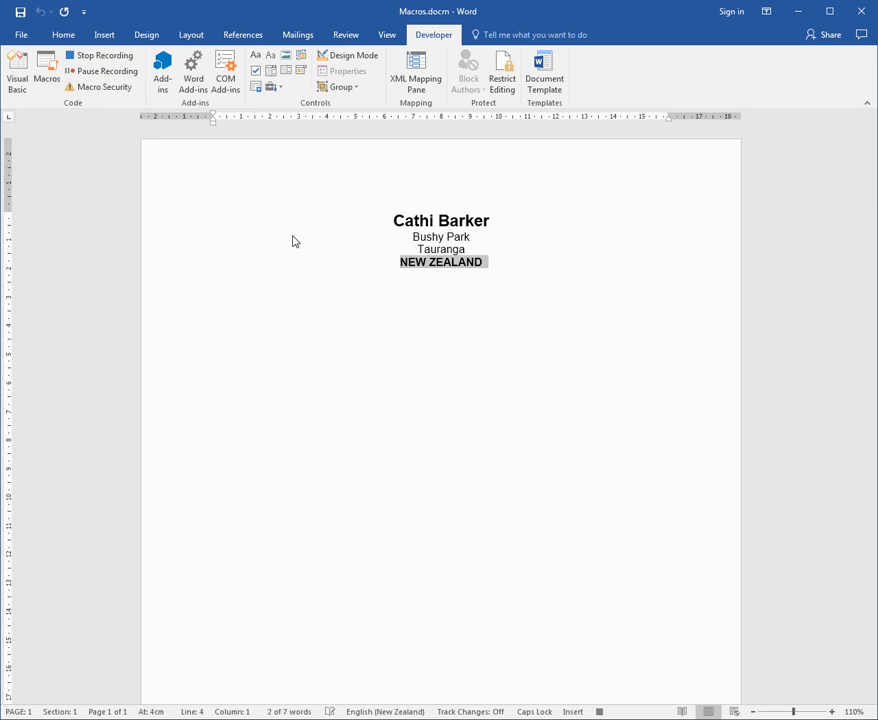
{"action": "key", "text": "End"}
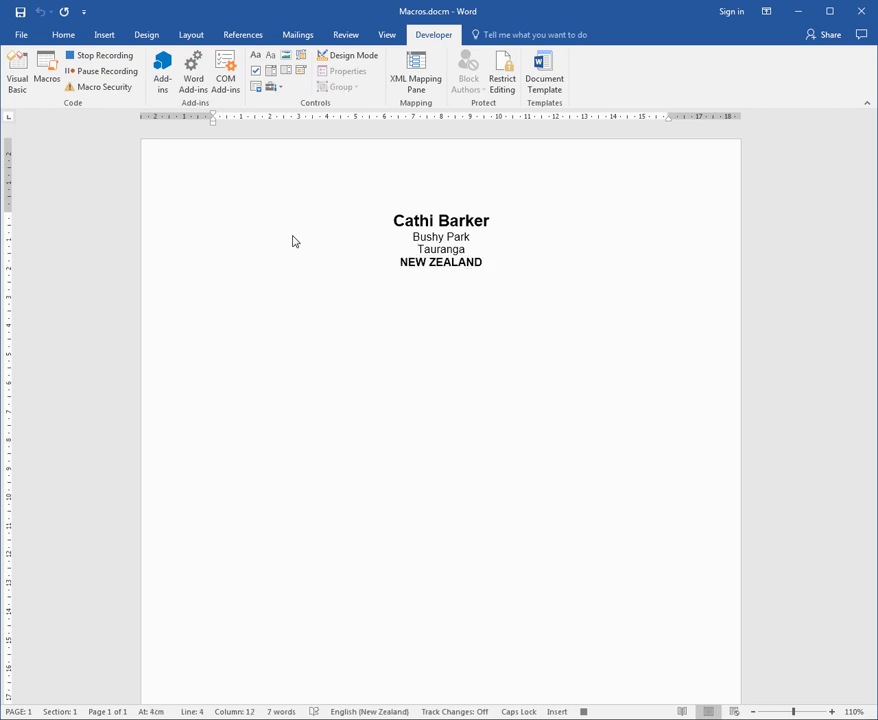
{"action": "left_click", "coordinate": [100, 56]}
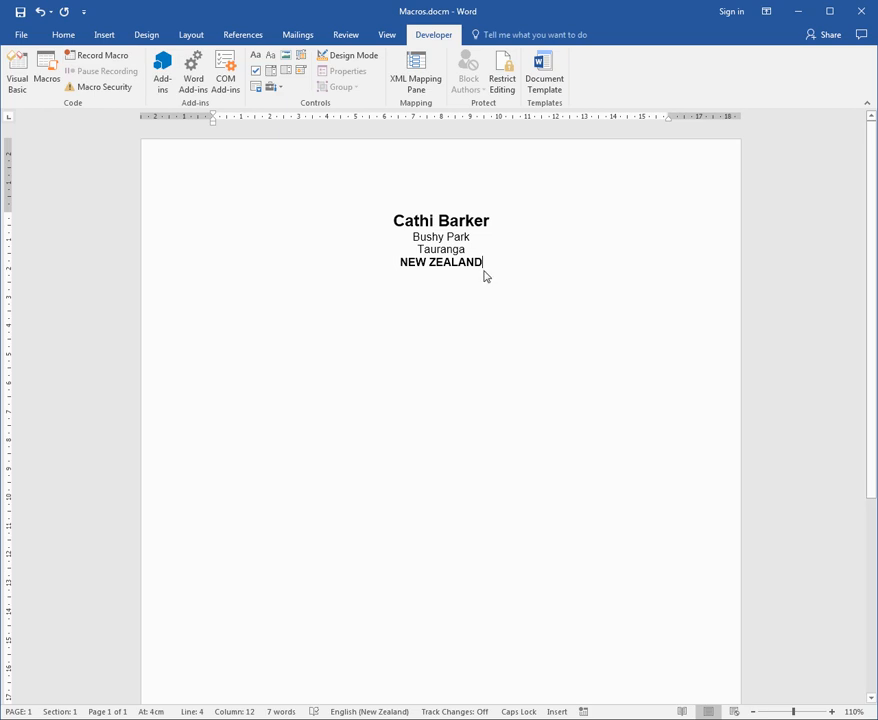
Clear the page, run MyAddress from the Macros list, and add a blank line below.
{"action": "key", "text": "ctrl+a"}
{"action": "key", "text": "Delete"}
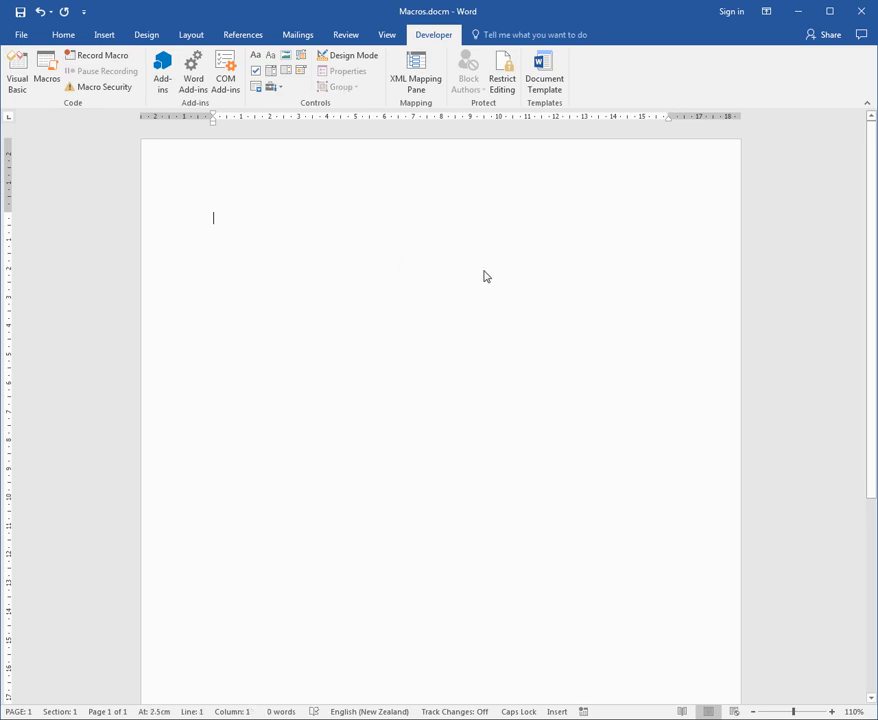
{"action": "left_click", "coordinate": [48, 74]}
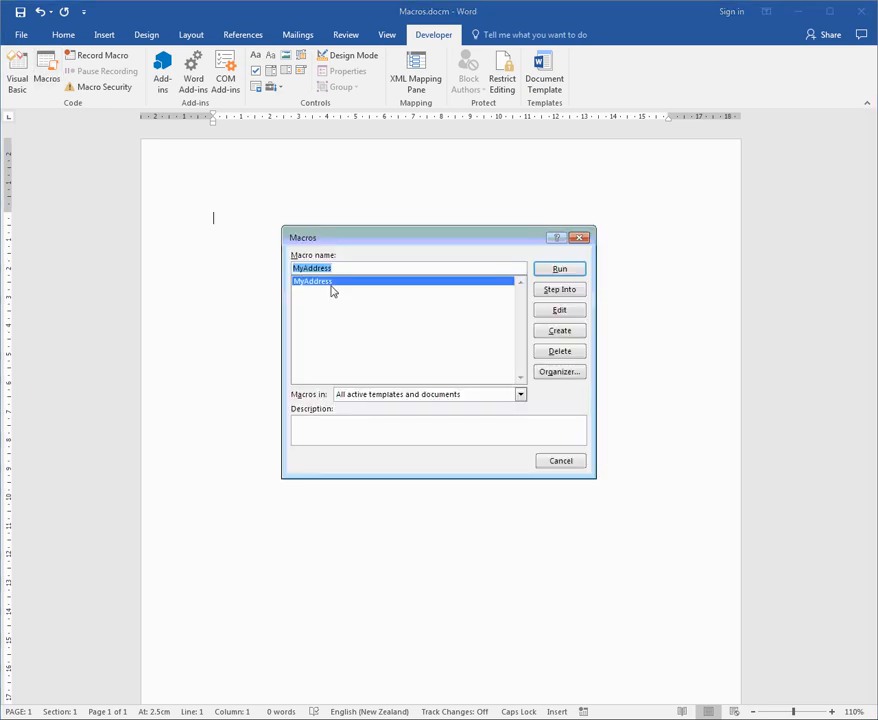
{"action": "left_click", "coordinate": [558, 270]}
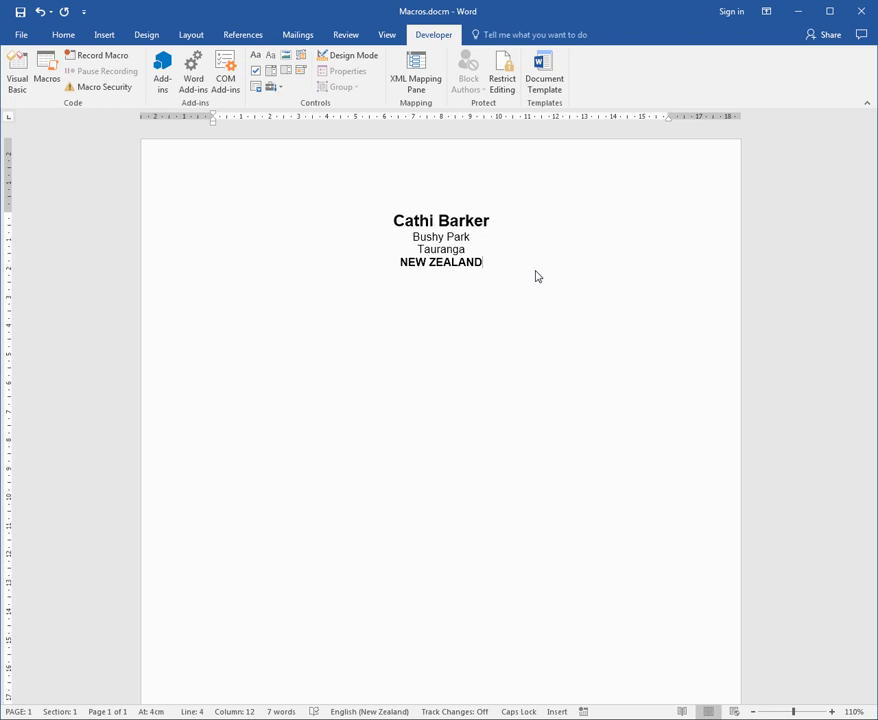
{"action": "key", "text": "Return"}
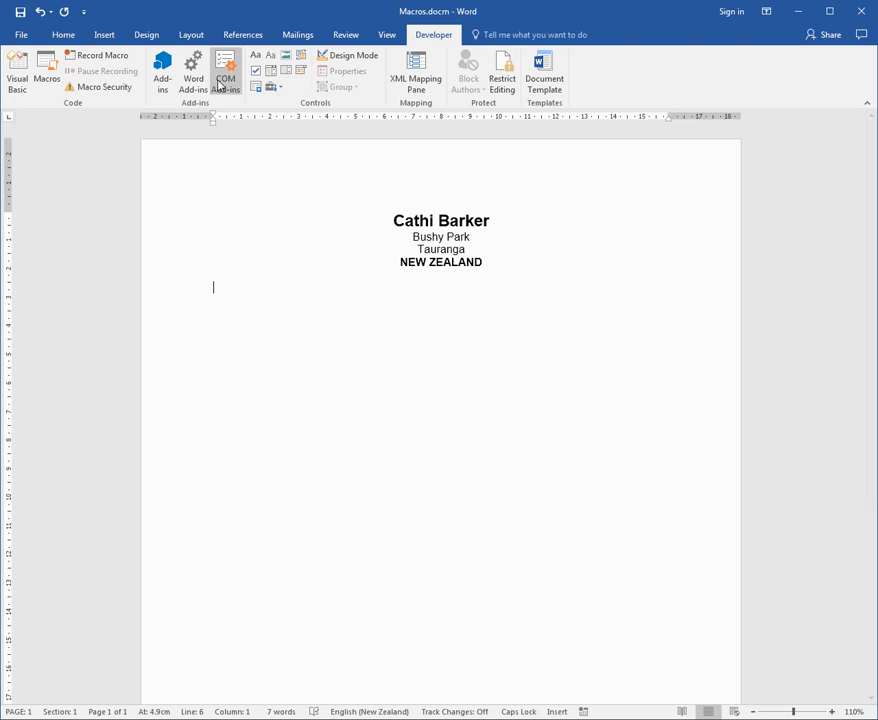
{"action": "left_click", "coordinate": [194, 36]}
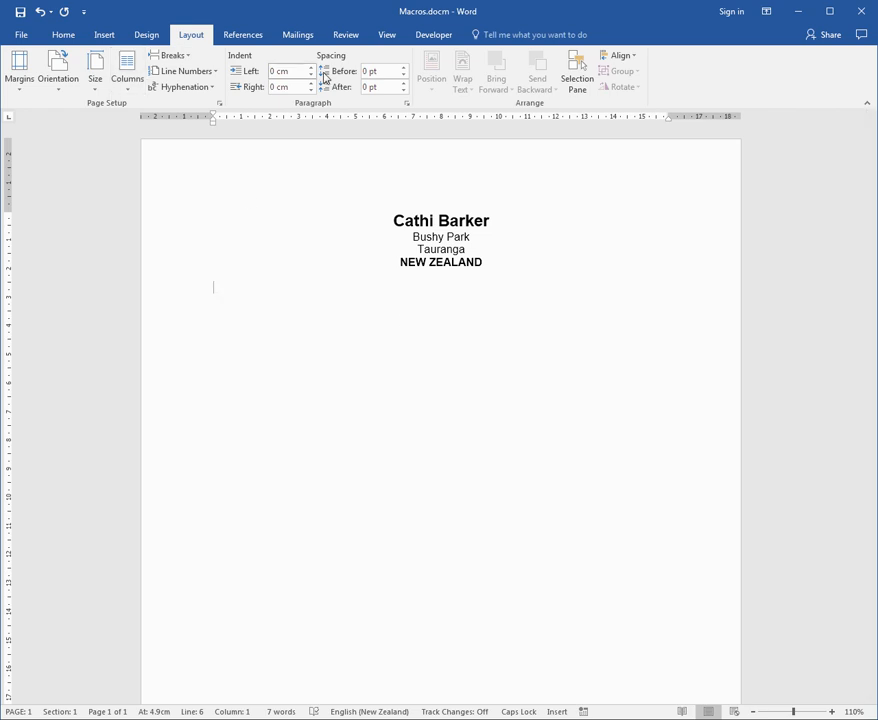
{"action": "left_click", "coordinate": [459, 40]}
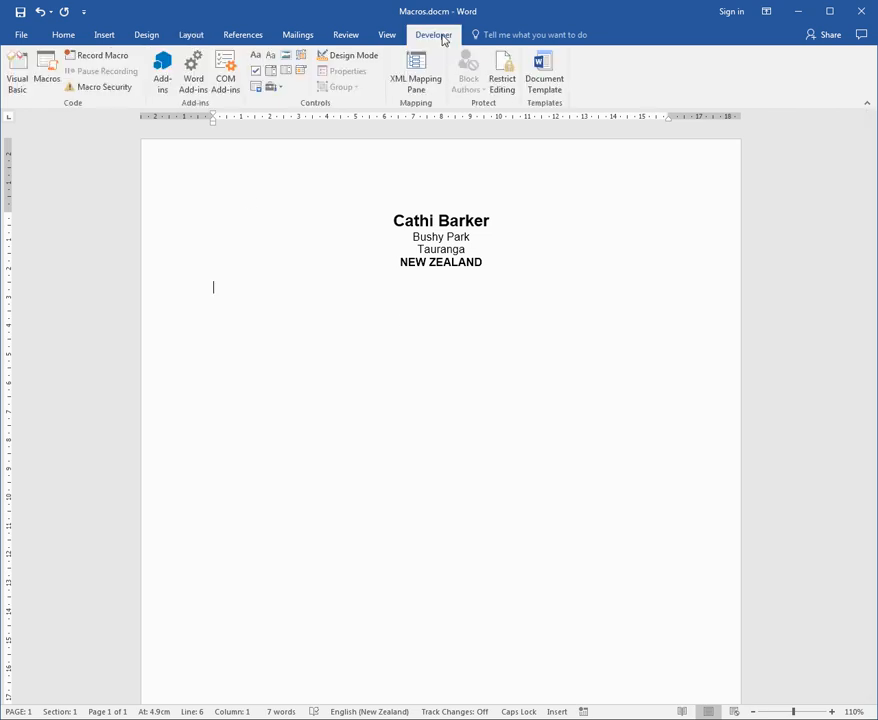
Begin recording a macro named NPSectionBreak, stored in Macros.docm.
{"action": "left_click", "coordinate": [98, 56]}
{"action": "type", "text": "n"}
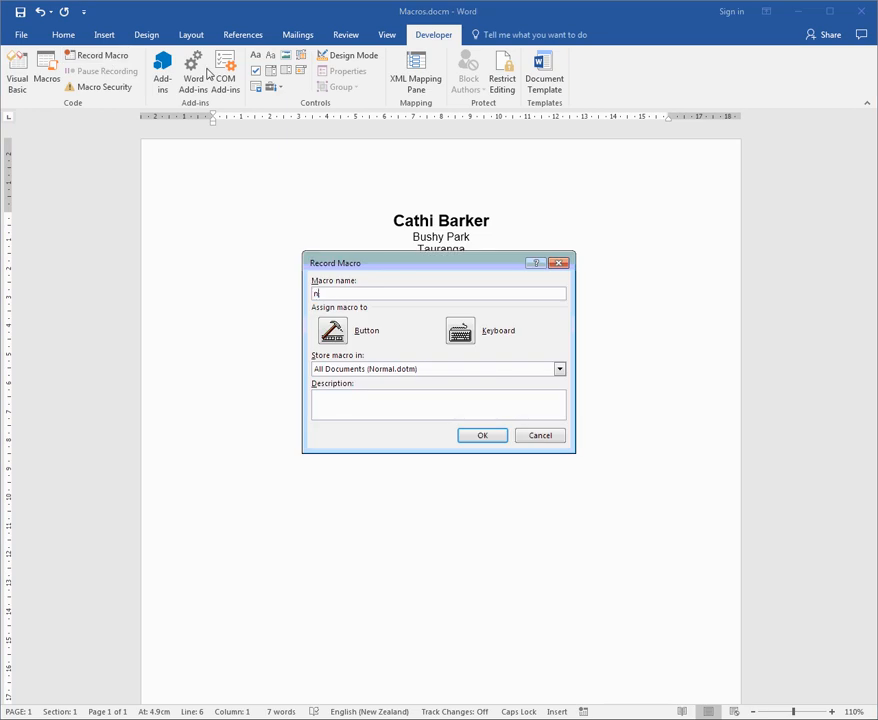
{"action": "type", "text": "psECTION"}
{"action": "key", "text": "shift+Home"}
{"action": "type", "text": "NP"}
{"action": "key", "text": "Caps_Lock"}
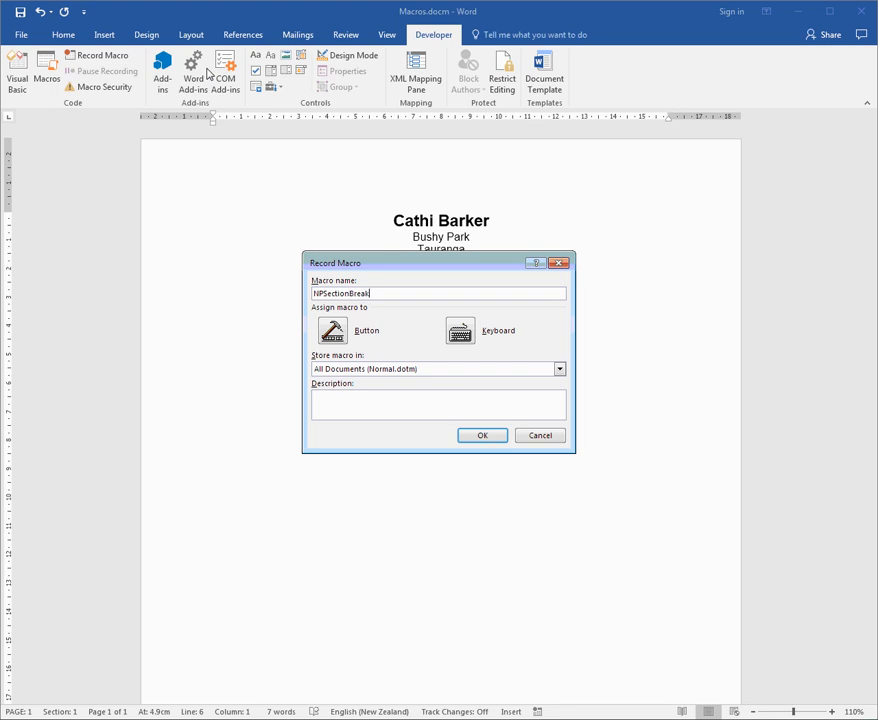
{"action": "left_click", "coordinate": [390, 369]}
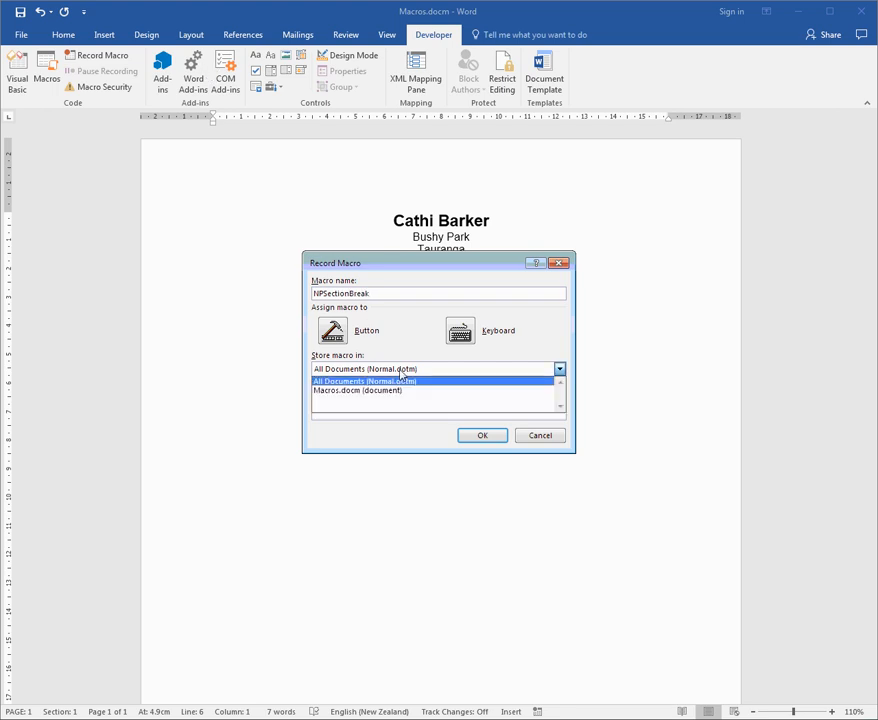
{"action": "left_click", "coordinate": [380, 392]}
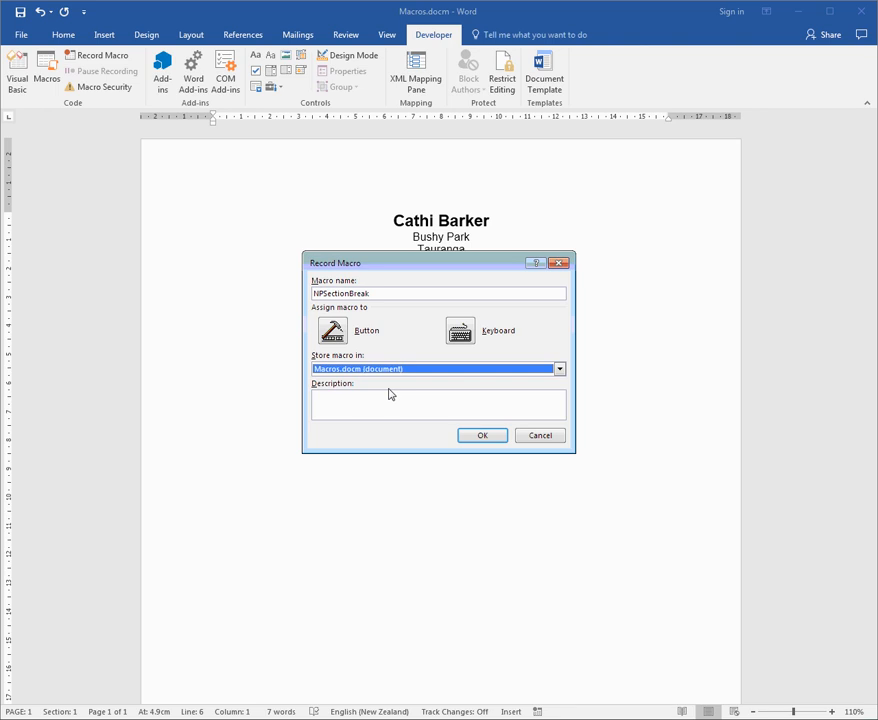
{"action": "left_click", "coordinate": [481, 436]}
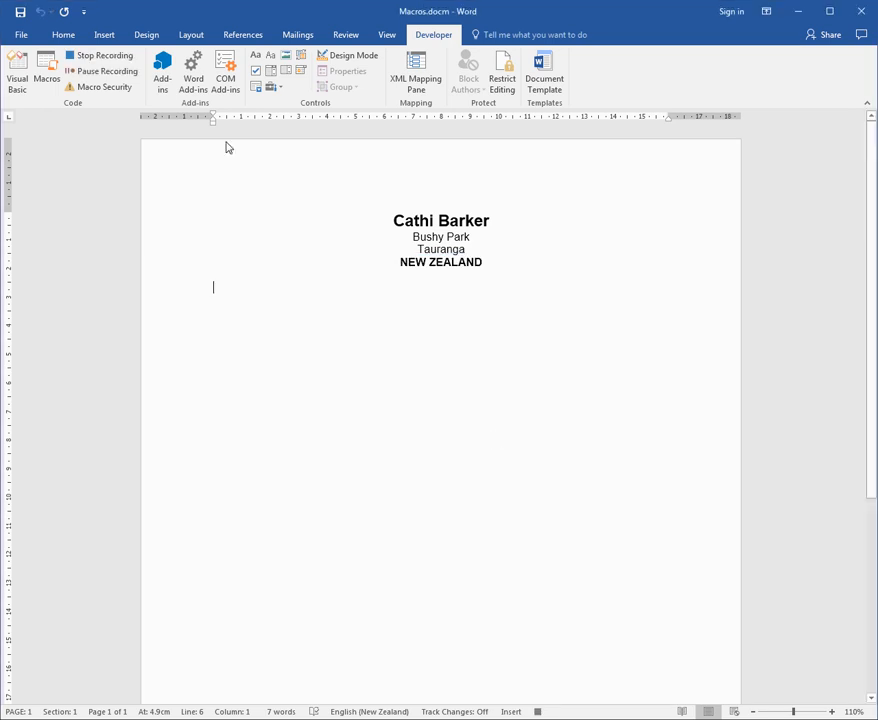
Insert a new-page section break and stop the NPSectionBreak recording.
{"action": "left_click", "coordinate": [191, 35]}
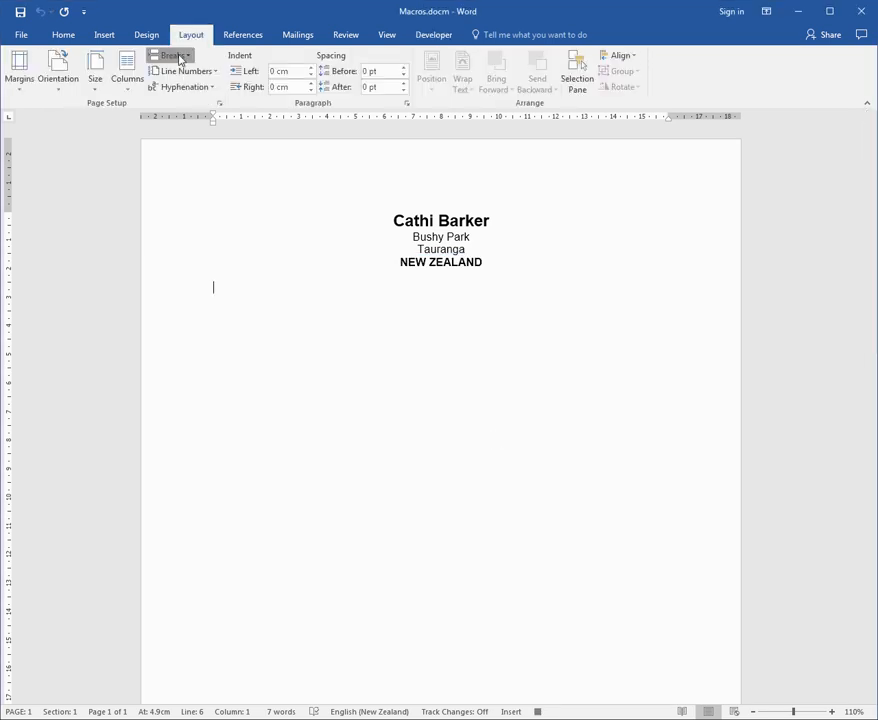
{"action": "key", "text": "ctrl+Return"}
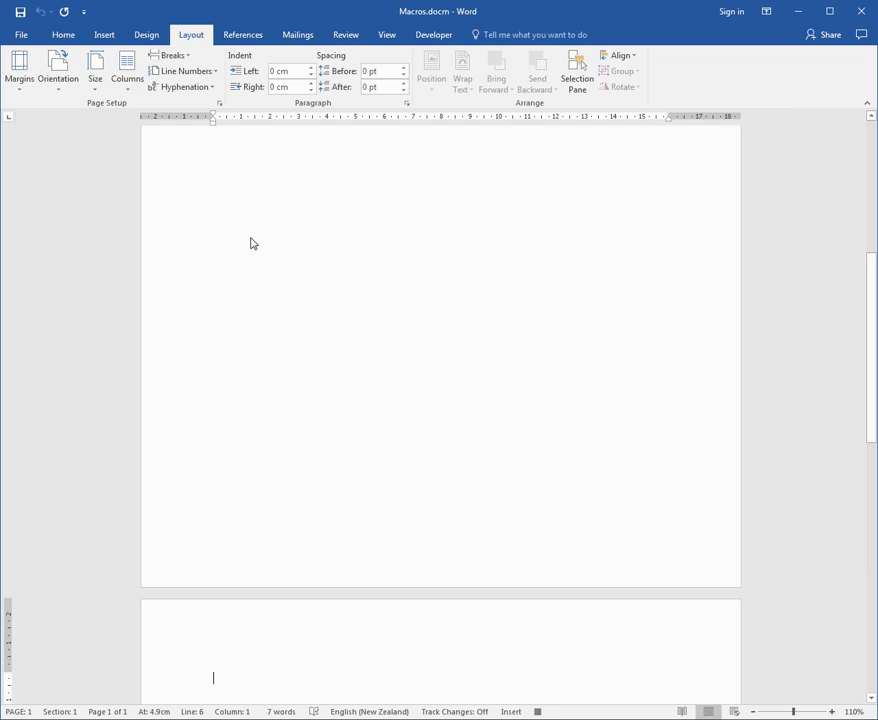
{"action": "left_click", "coordinate": [436, 35]}
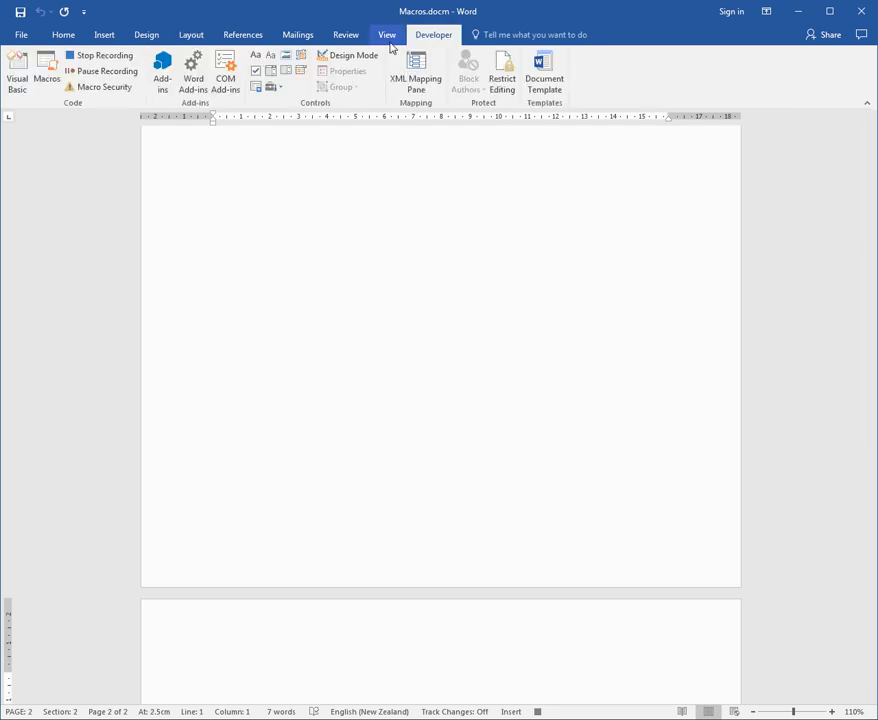
{"action": "left_click", "coordinate": [122, 57]}
Run NPSectionBreak from the Macros list to add a third page.
{"action": "scroll", "coordinate": [345, 372], "scroll_direction": "down", "scroll_amount": 5}
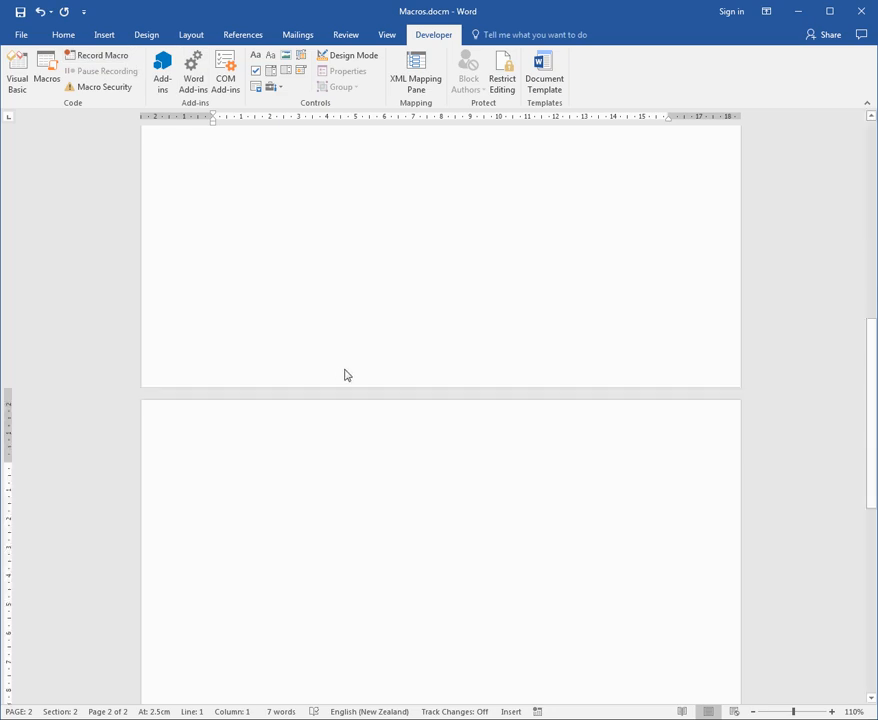
{"action": "left_click", "coordinate": [47, 74]}
{"action": "left_click", "coordinate": [314, 291]}
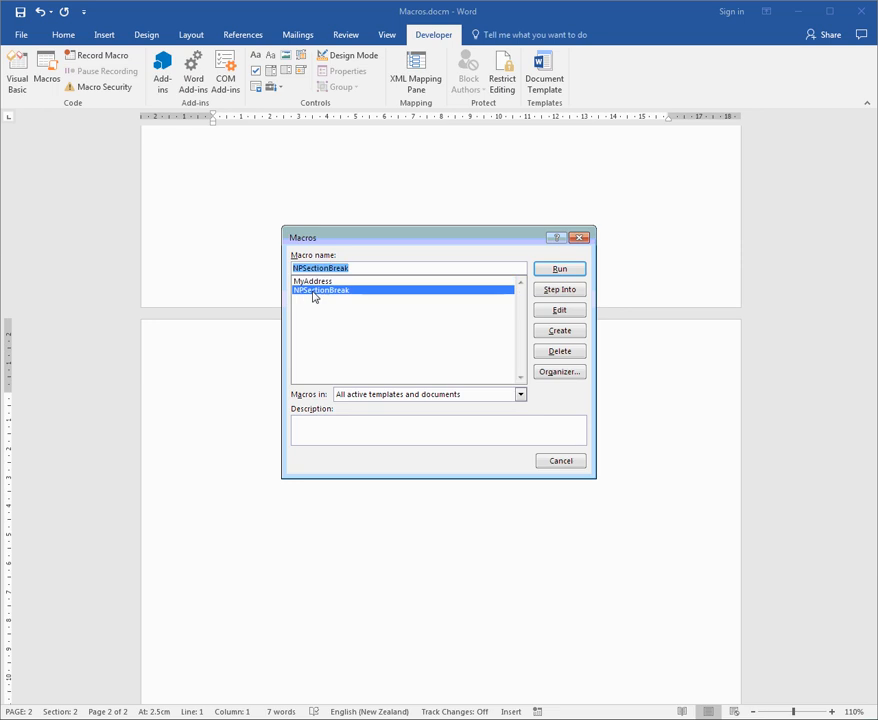
{"action": "left_click", "coordinate": [563, 272]}
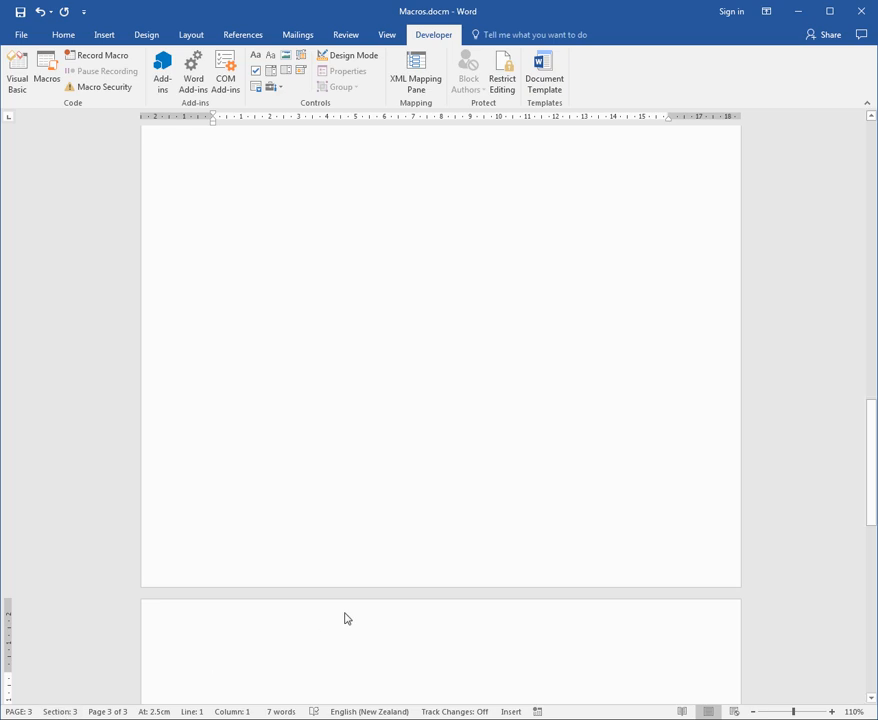
{"action": "scroll", "coordinate": [346, 619], "scroll_direction": "down", "scroll_amount": 4}
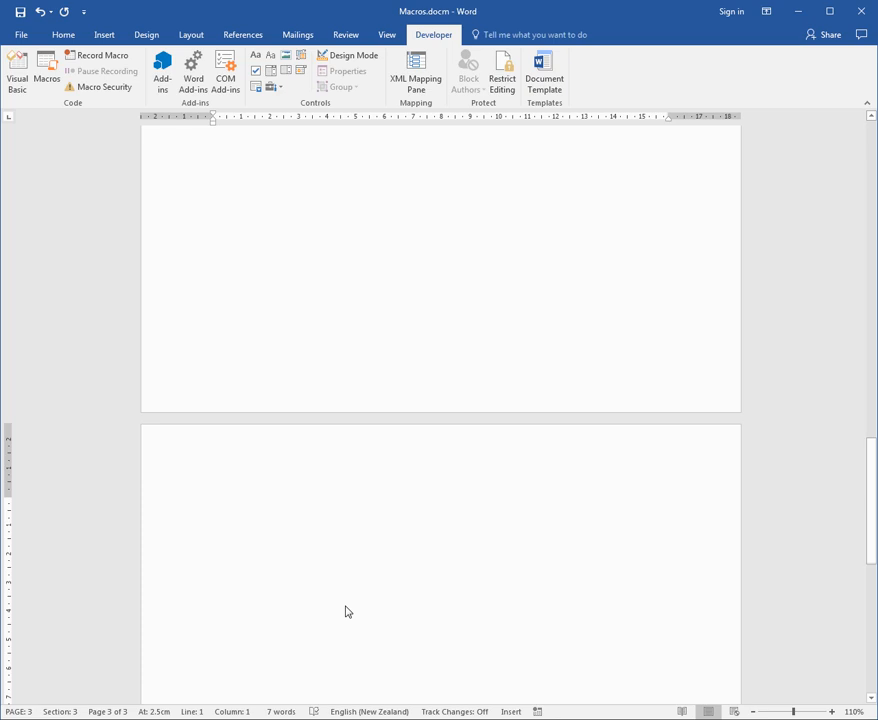
Begin recording a macro named OpenLongCaption, stored in Macros.docm.
{"action": "left_click", "coordinate": [117, 58]}
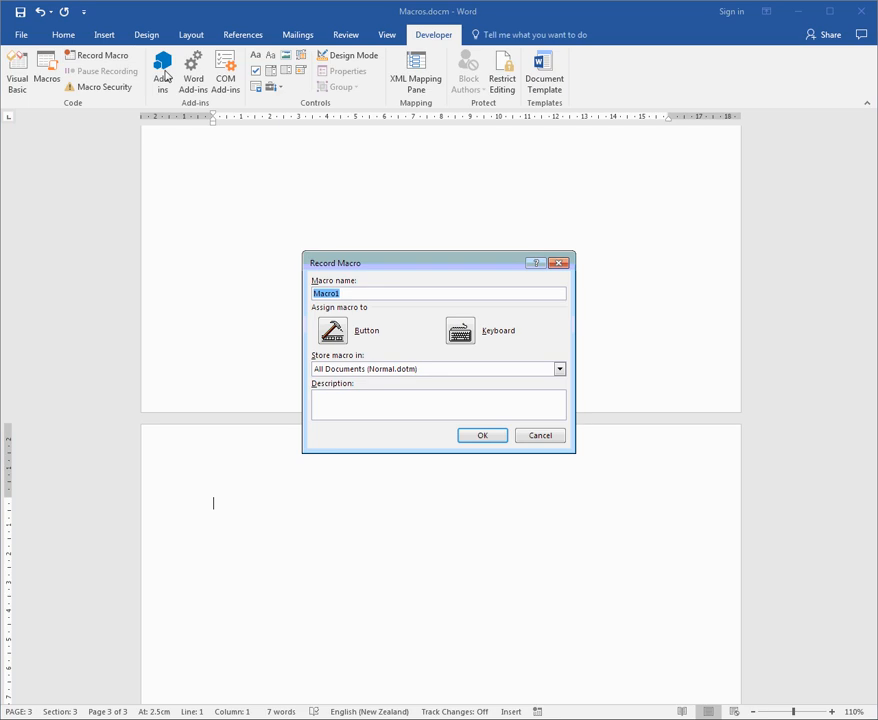
{"action": "type", "text": "OpenLongCaption"}
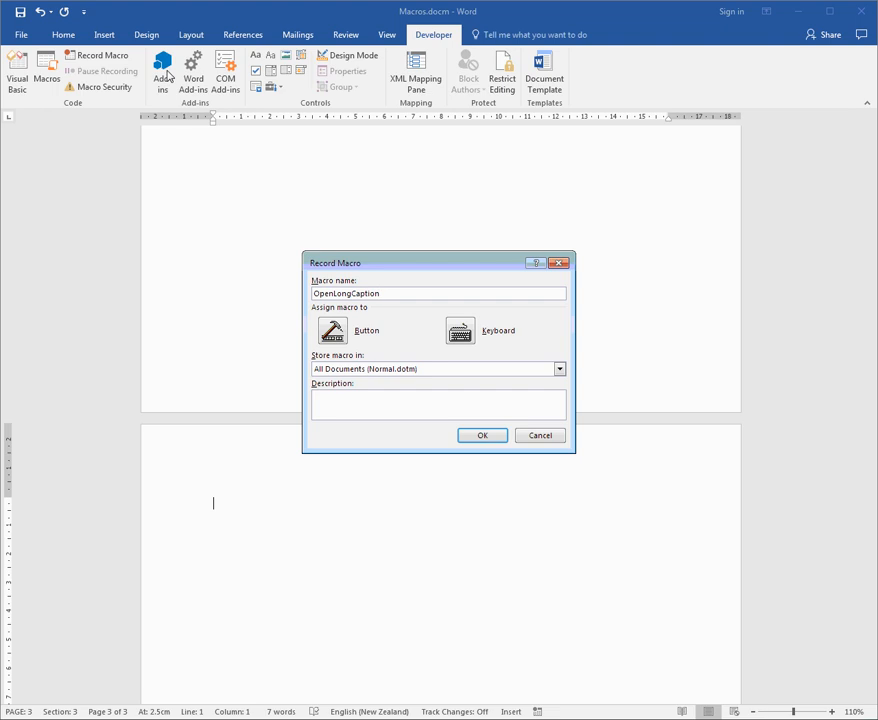
{"action": "left_click", "coordinate": [366, 372]}
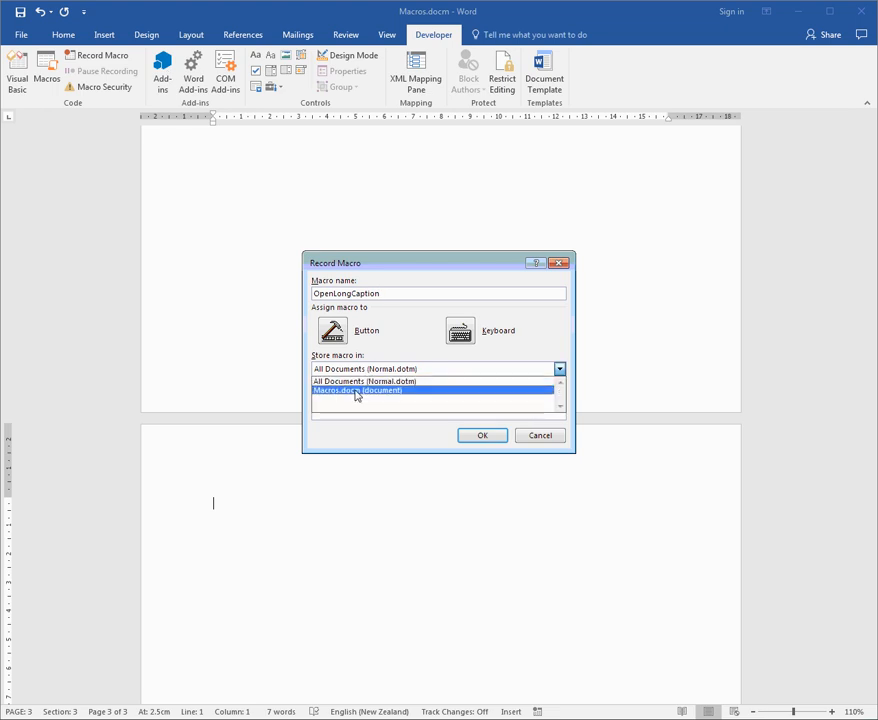
{"action": "left_click", "coordinate": [352, 391]}
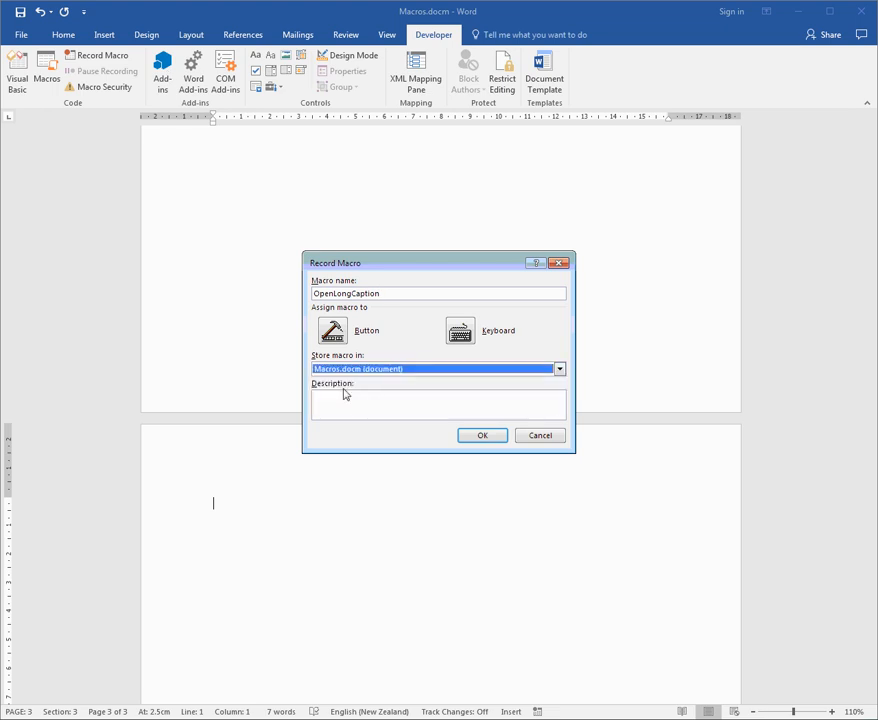
{"action": "left_click", "coordinate": [482, 436]}
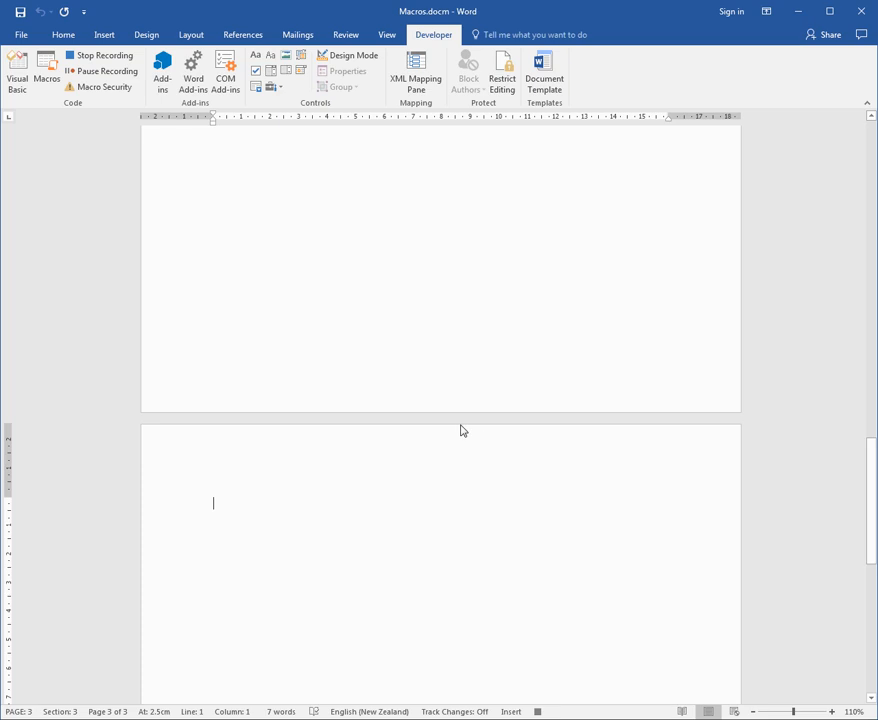
Browse in the Open dialog from C: through Software Solutions, CBT and CBT-Word 2016 to Stage 3\Exercise Files.
{"action": "left_click", "coordinate": [22, 38]}
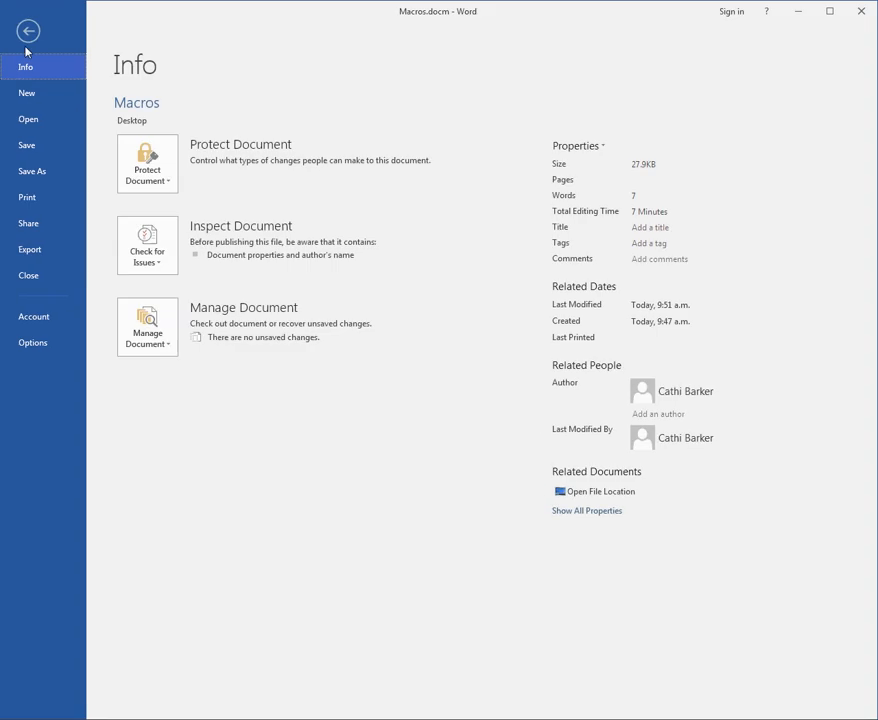
{"action": "left_click", "coordinate": [36, 120]}
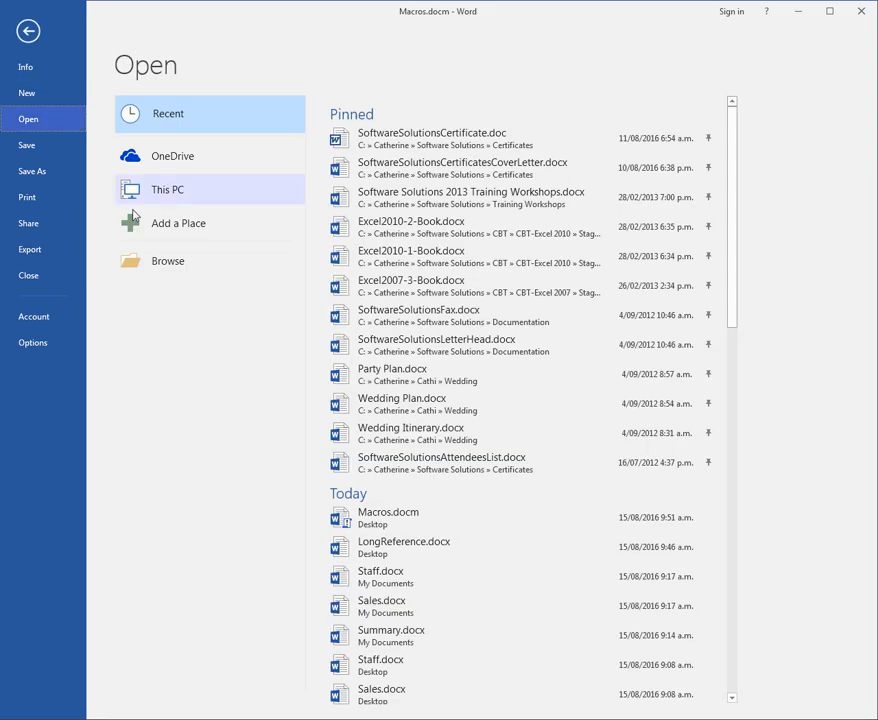
{"action": "left_click", "coordinate": [167, 261]}
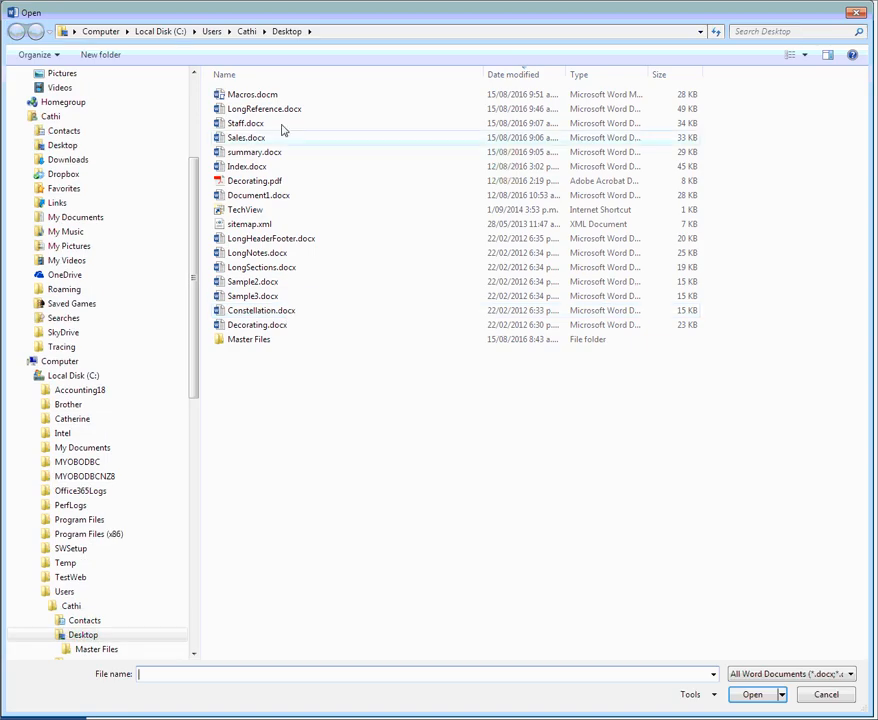
{"action": "left_click", "coordinate": [165, 31]}
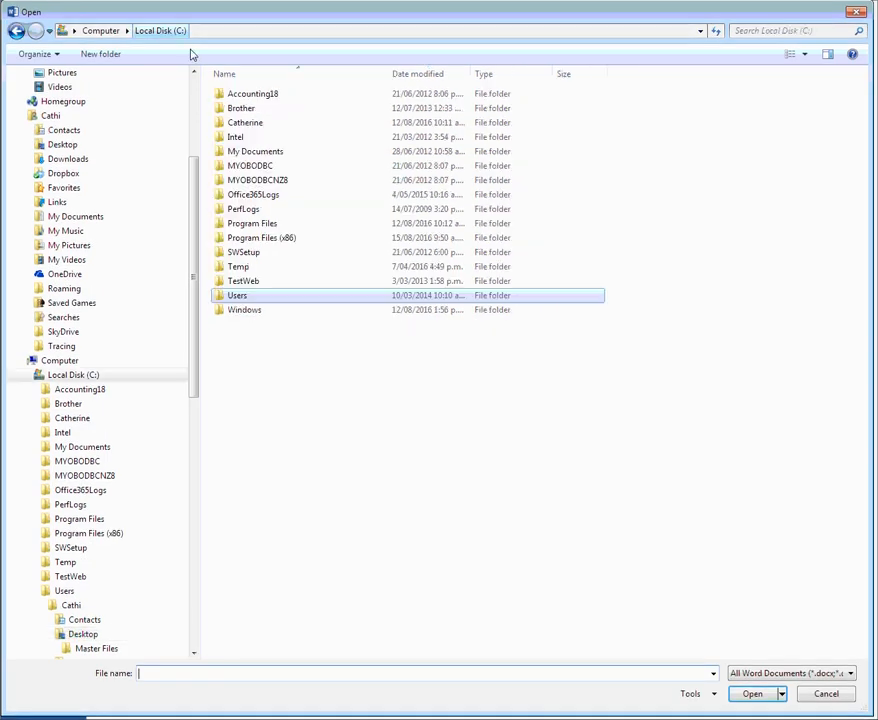
{"action": "double_click", "coordinate": [244, 123]}
{"action": "left_click", "coordinate": [256, 269]}
{"action": "double_click", "coordinate": [256, 268]}
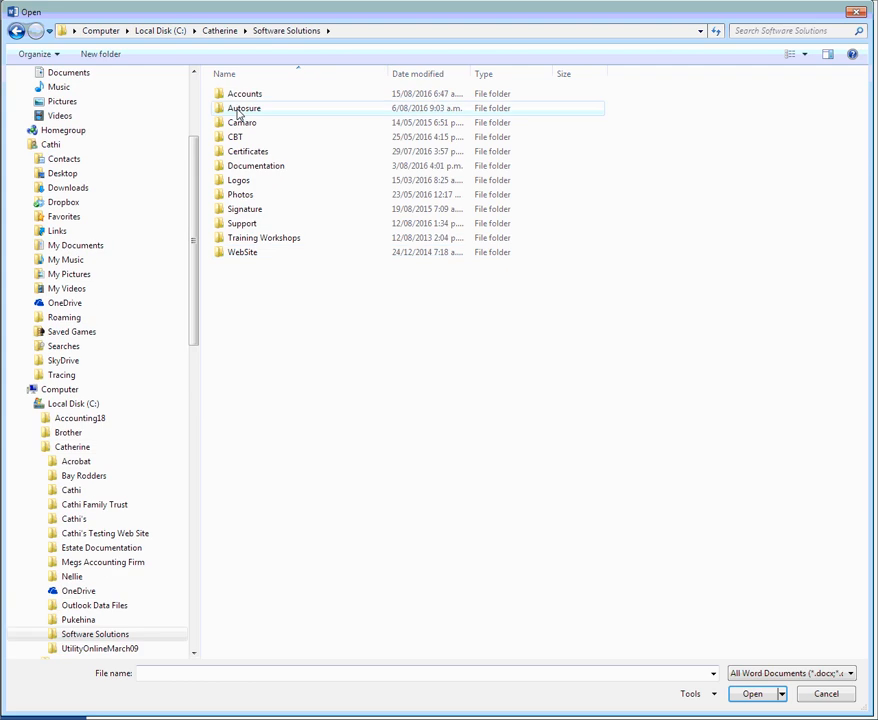
{"action": "double_click", "coordinate": [227, 133]}
{"action": "scroll", "coordinate": [364, 473], "scroll_direction": "down", "scroll_amount": 4}
{"action": "scroll", "coordinate": [262, 652], "scroll_direction": "up", "scroll_amount": 1}
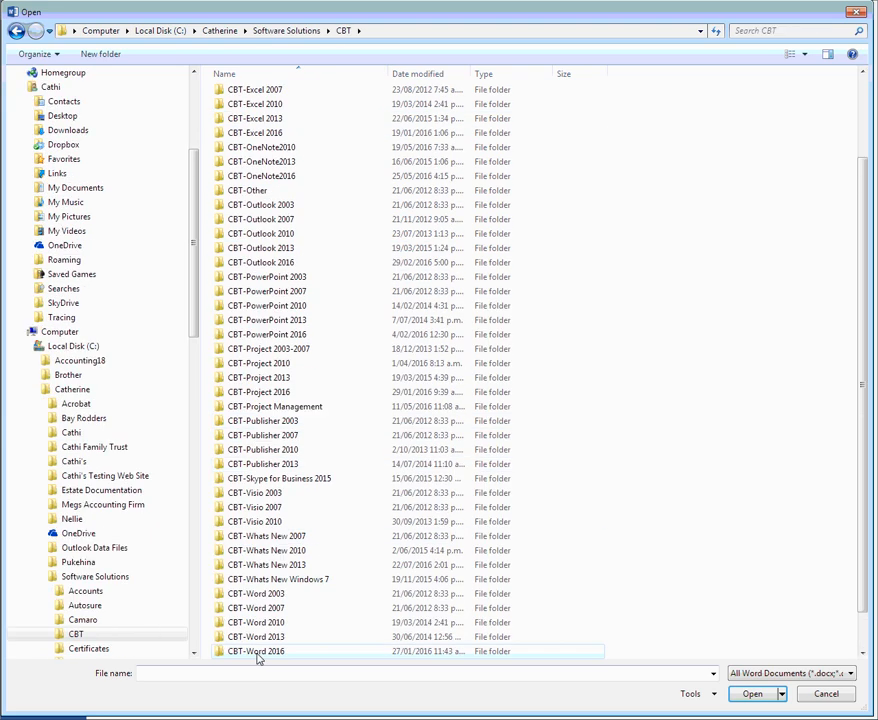
{"action": "scroll", "coordinate": [260, 655], "scroll_direction": "down", "scroll_amount": 1}
{"action": "double_click", "coordinate": [290, 612]}
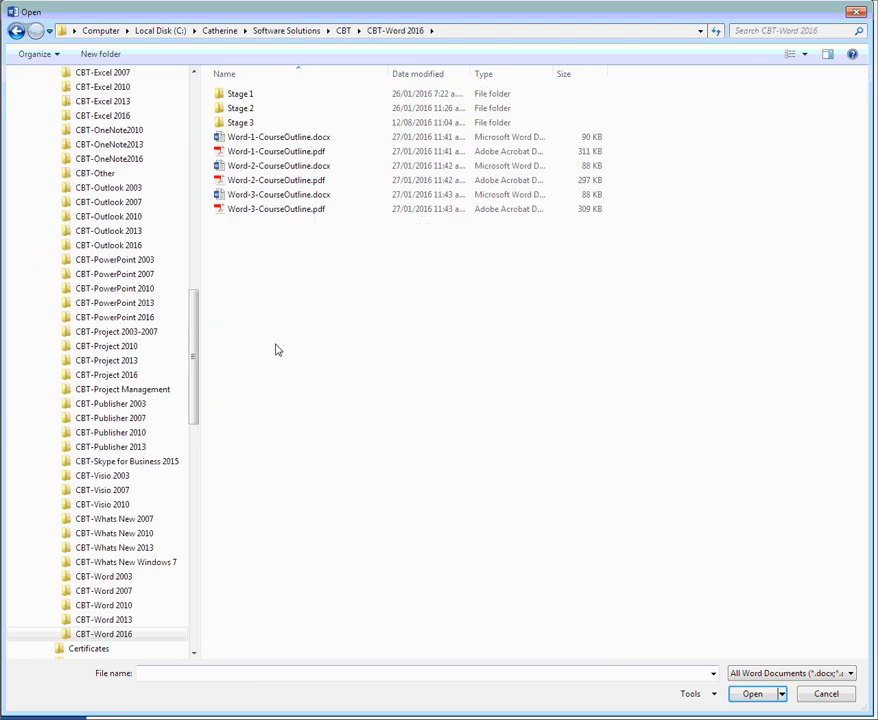
{"action": "double_click", "coordinate": [268, 124]}
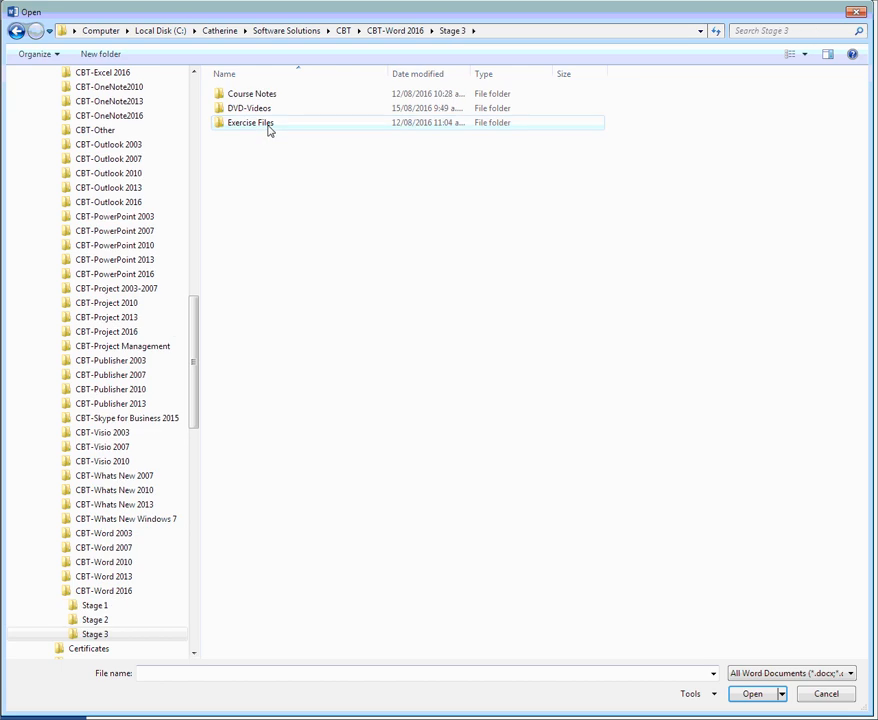
{"action": "double_click", "coordinate": [268, 124]}
{"action": "key", "text": "Escape"}
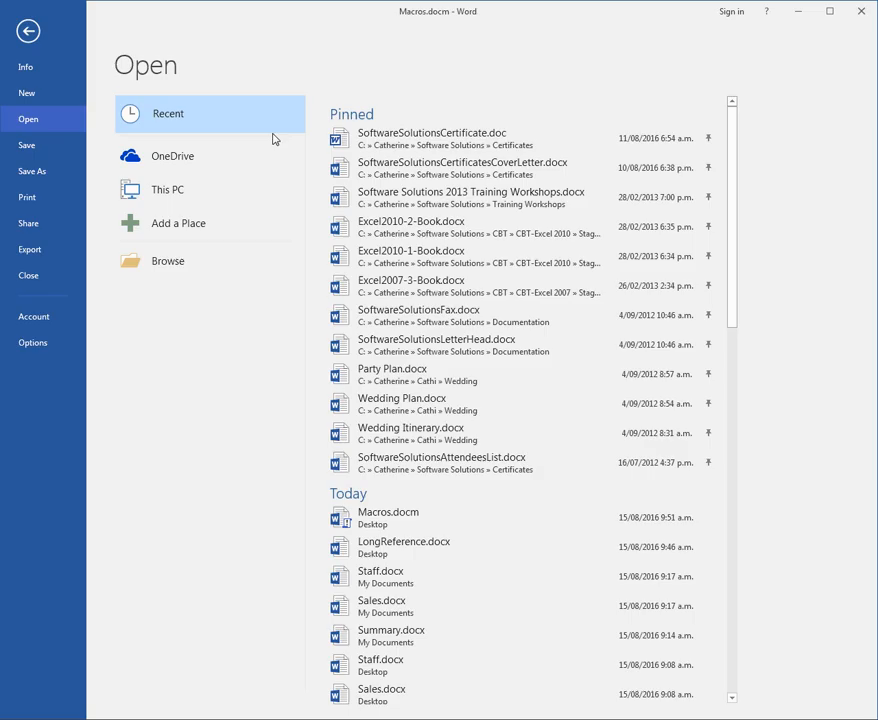
Check the Macros list for LongCaption.docx, find none, and close LongCaption.
{"action": "key", "text": "Escape"}
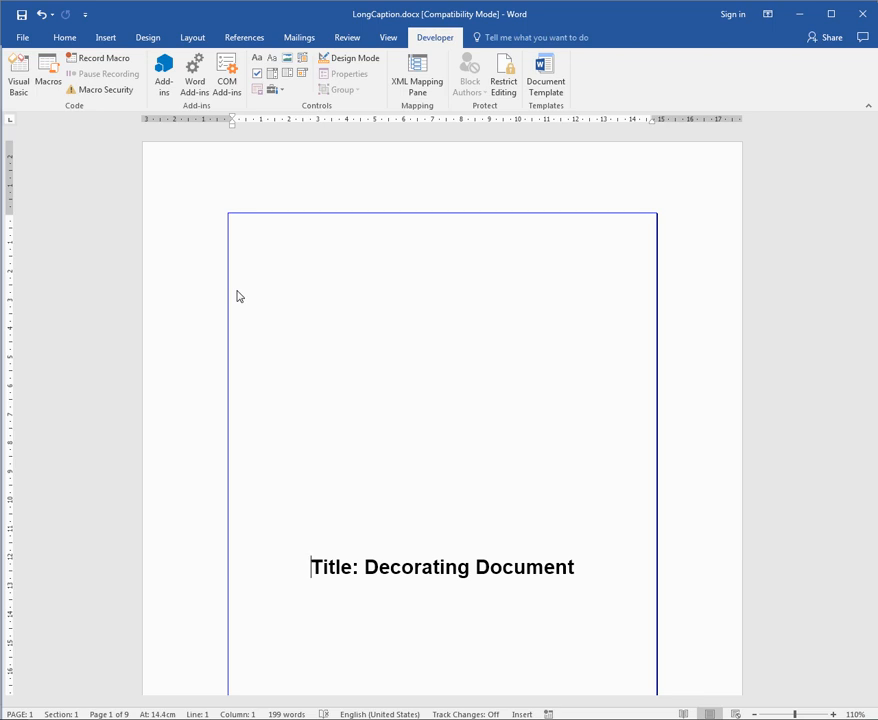
{"action": "left_click", "coordinate": [48, 78]}
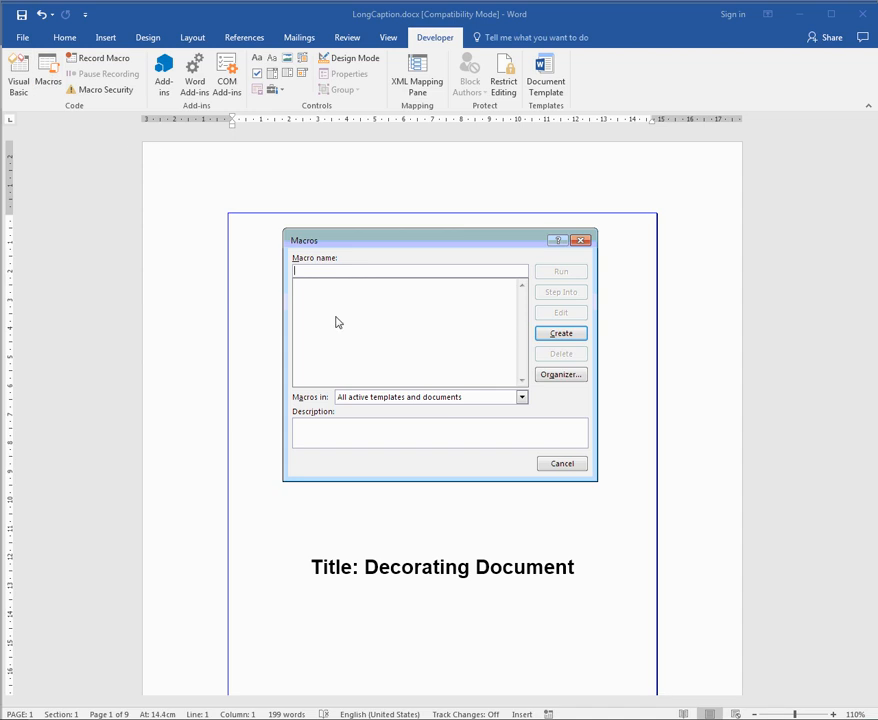
{"action": "left_click", "coordinate": [395, 397]}
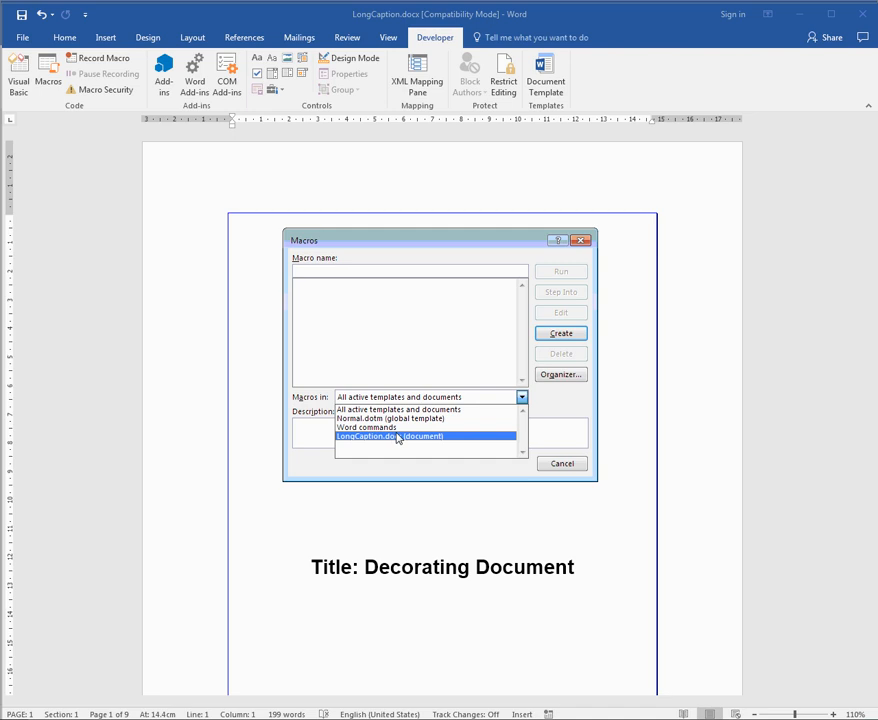
{"action": "left_click", "coordinate": [563, 463]}
{"action": "left_click", "coordinate": [563, 463]}
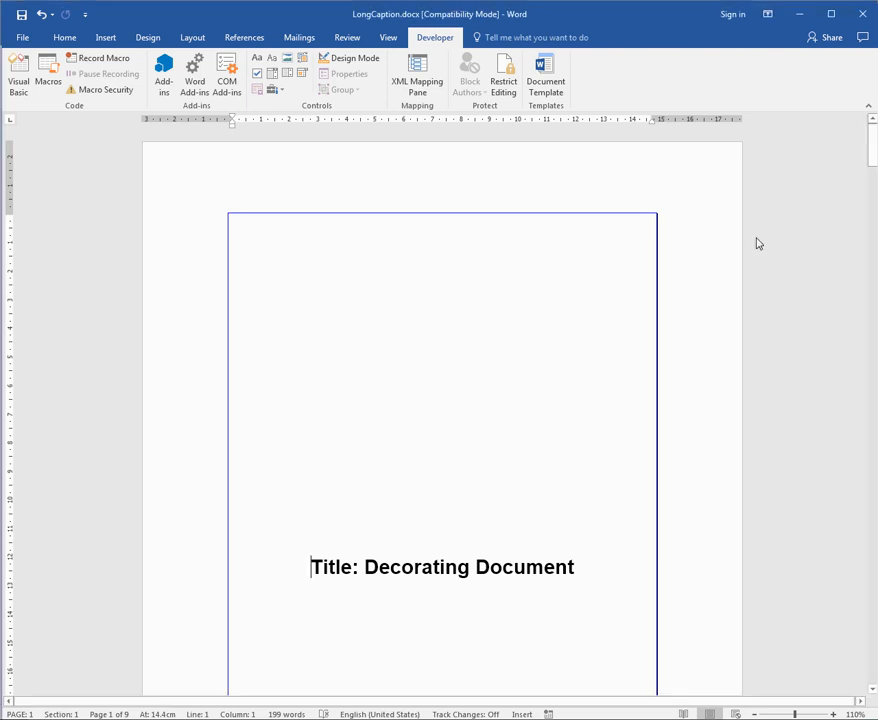
{"action": "left_click", "coordinate": [862, 16]}
{"action": "scroll", "coordinate": [490, 265], "scroll_direction": "down", "scroll_amount": 5}
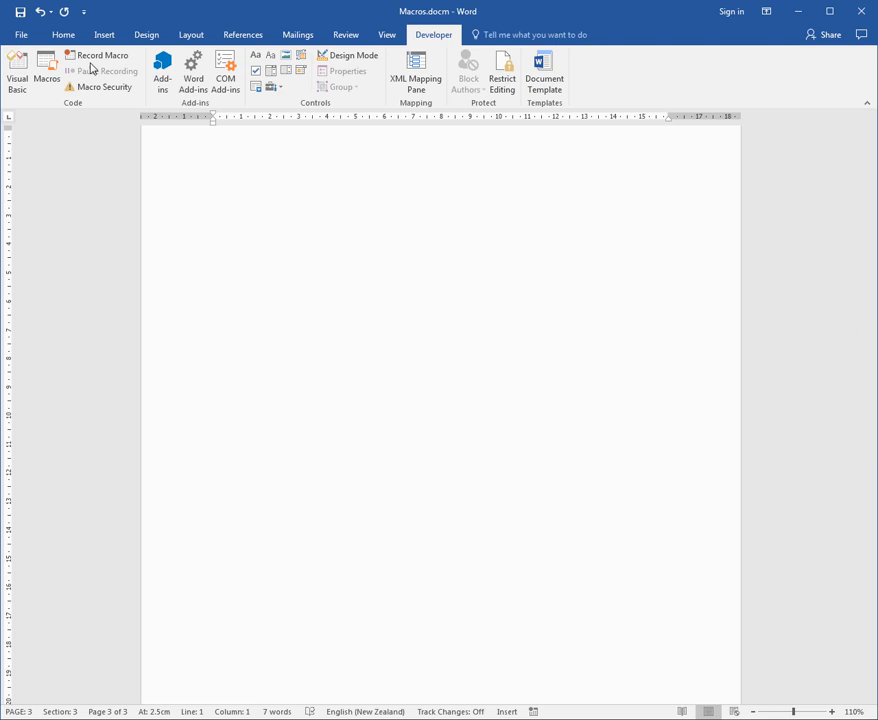
Run the OpenLongCaption macro from the Macros list to confirm it opens LongCaption.docx.
{"action": "left_click", "coordinate": [46, 68]}
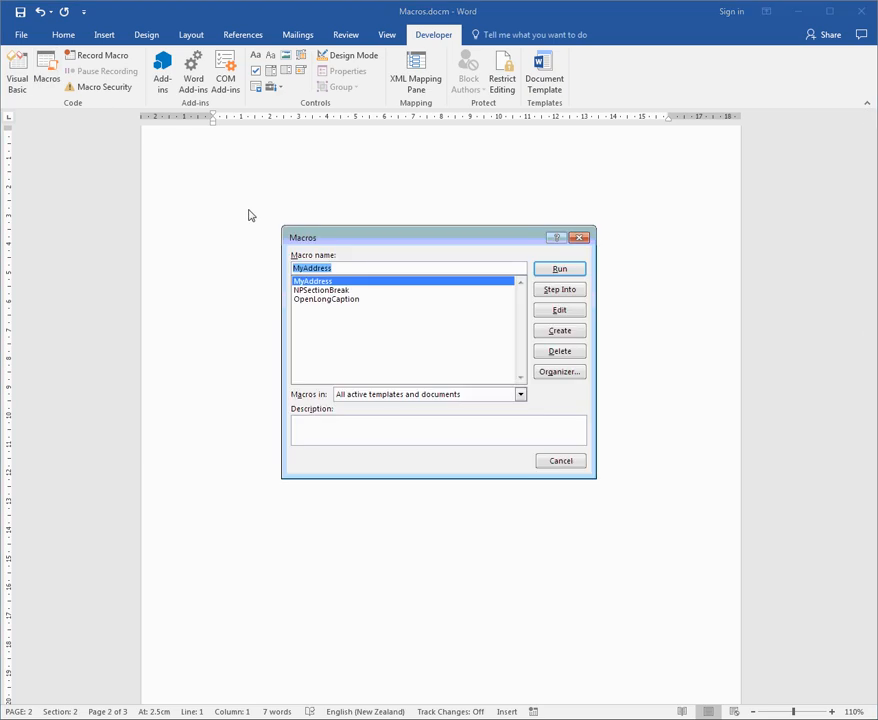
{"action": "left_click", "coordinate": [318, 300]}
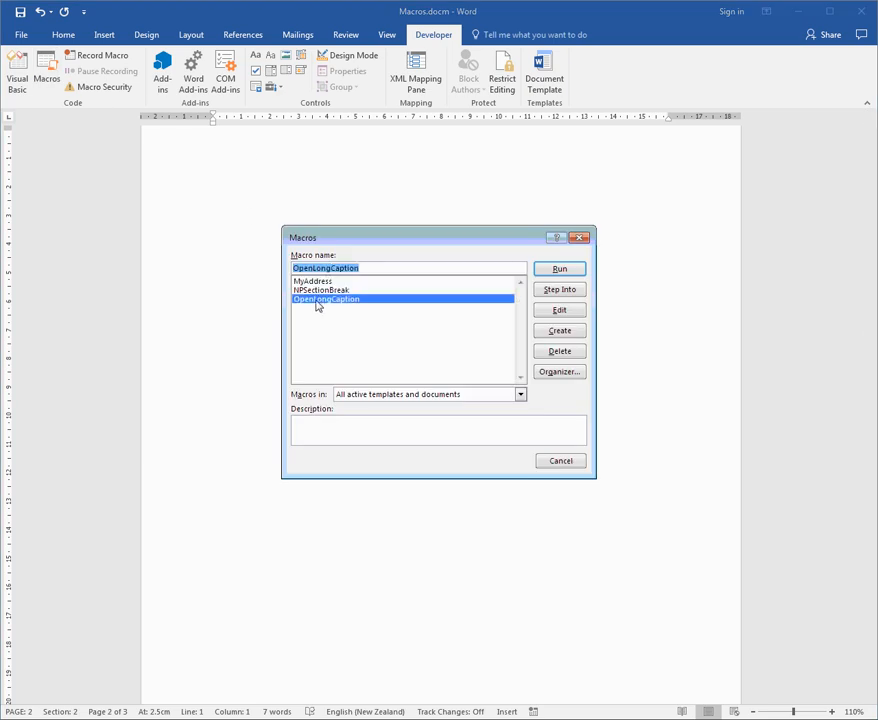
{"action": "left_click", "coordinate": [562, 270]}
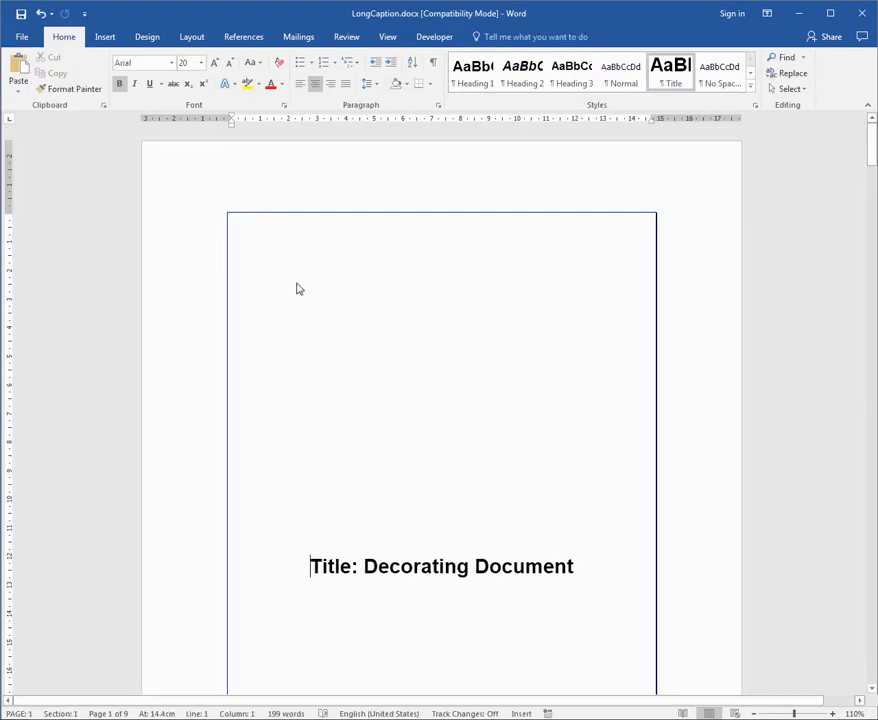
Close LongCaption.docx and run MyAddress to insert the four-line address block on page 2.
{"action": "key", "text": "ctrl+w"}
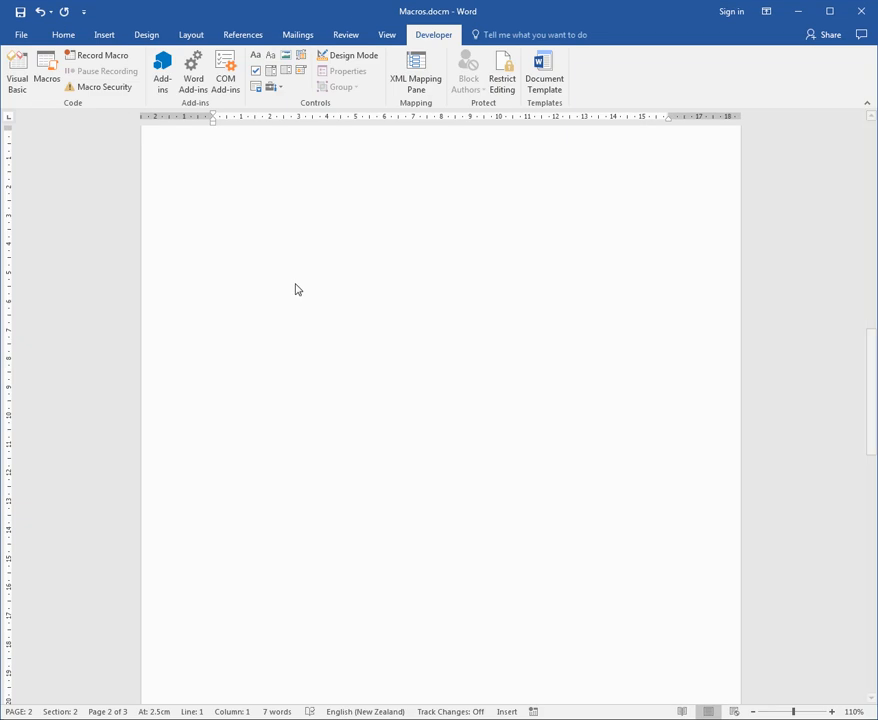
{"action": "left_click", "coordinate": [47, 72]}
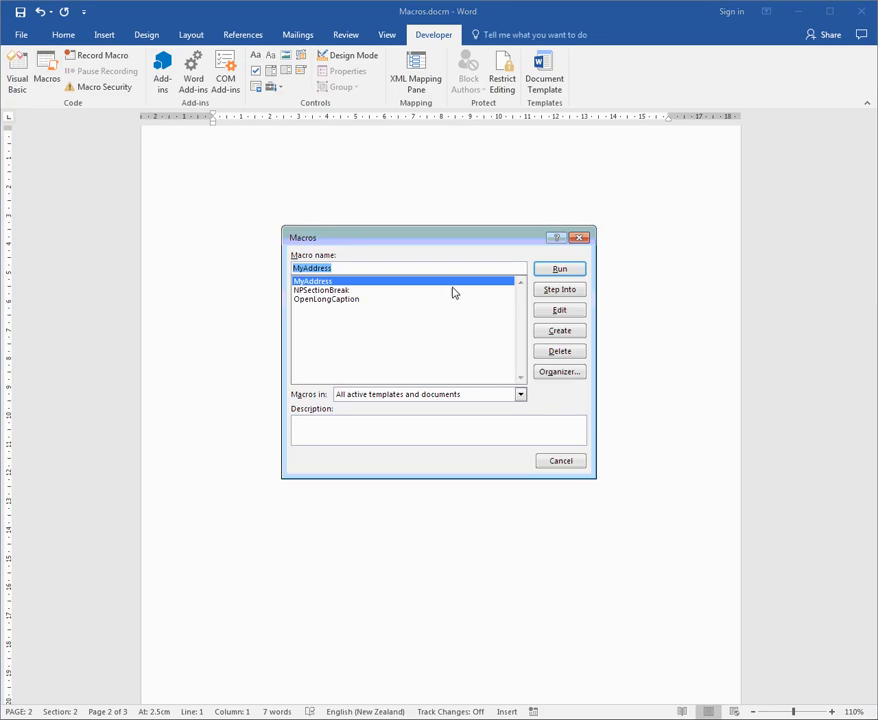
{"action": "left_click", "coordinate": [570, 271]}
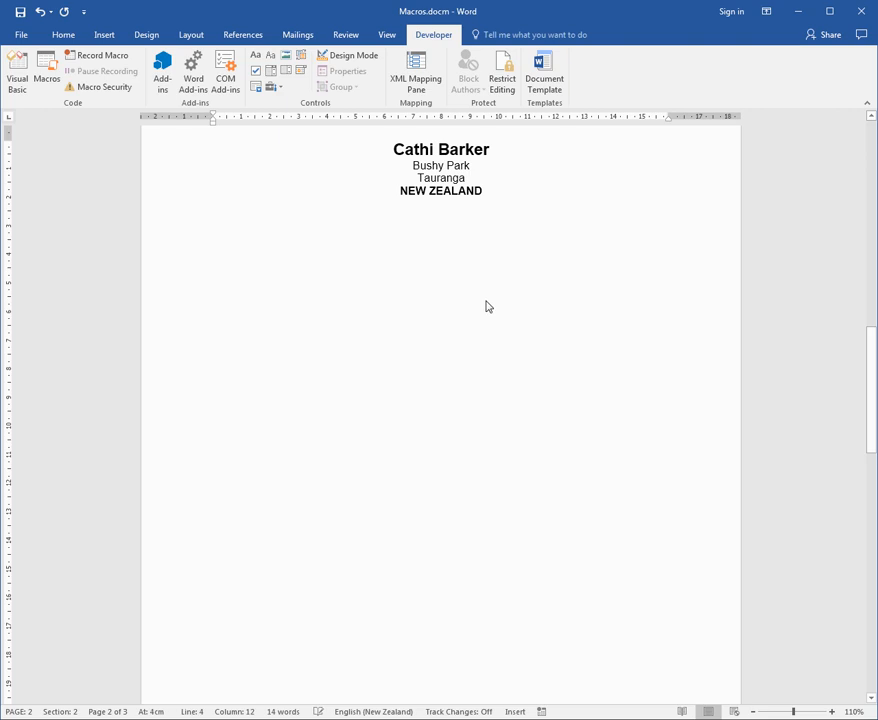
{"action": "scroll", "coordinate": [487, 306], "scroll_direction": "up", "scroll_amount": 3}
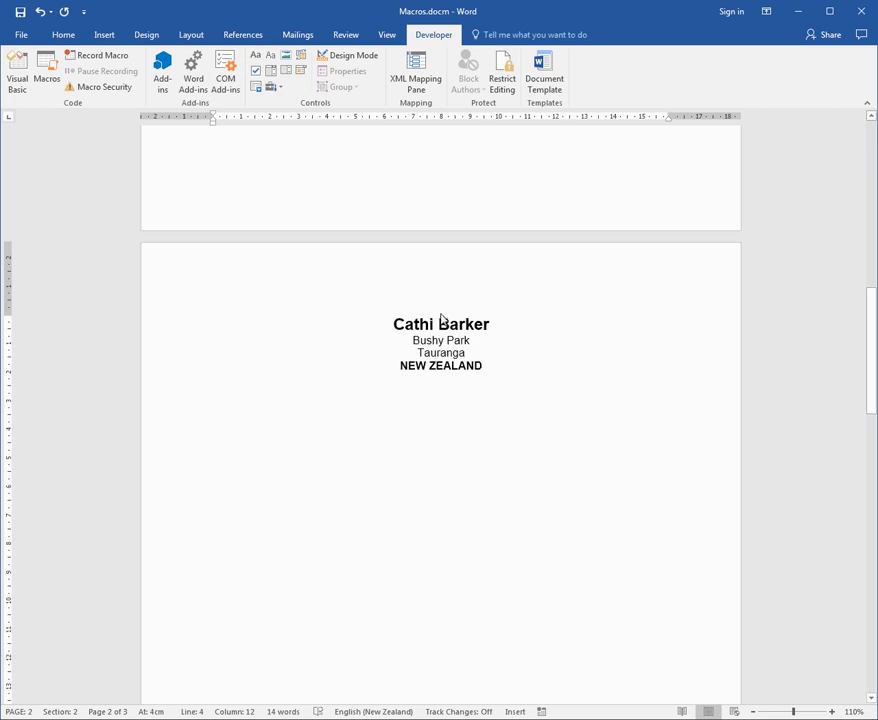